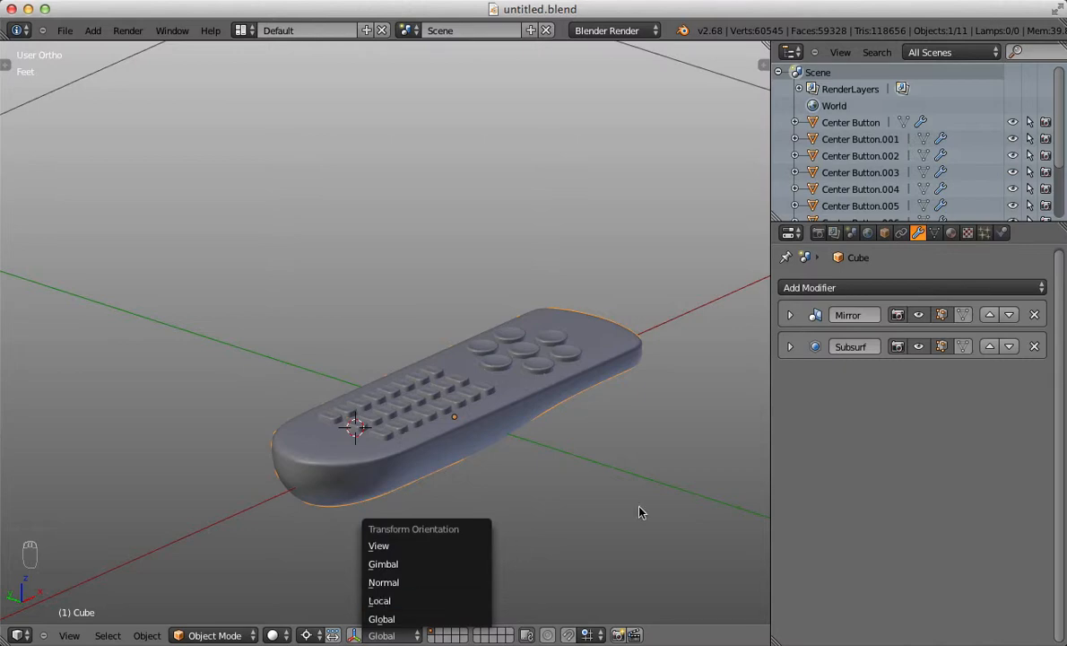
Hide the three rows of small rectangular buttons on the remote.
right_click(391, 437)
scroll(391, 437, up, 2)
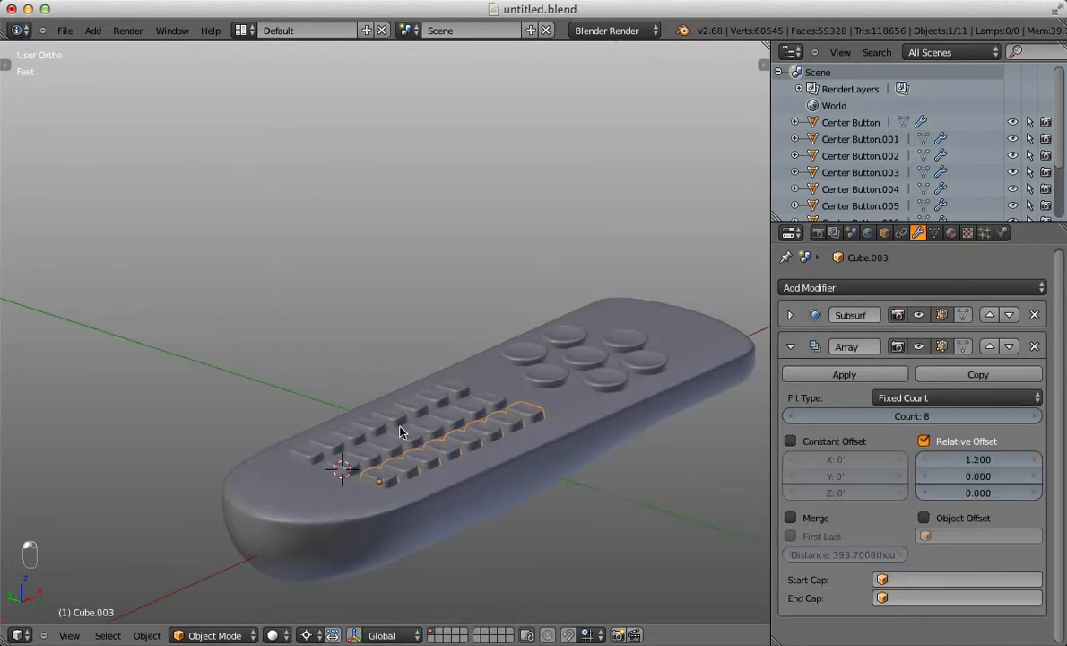
shift+right_click(341, 438)
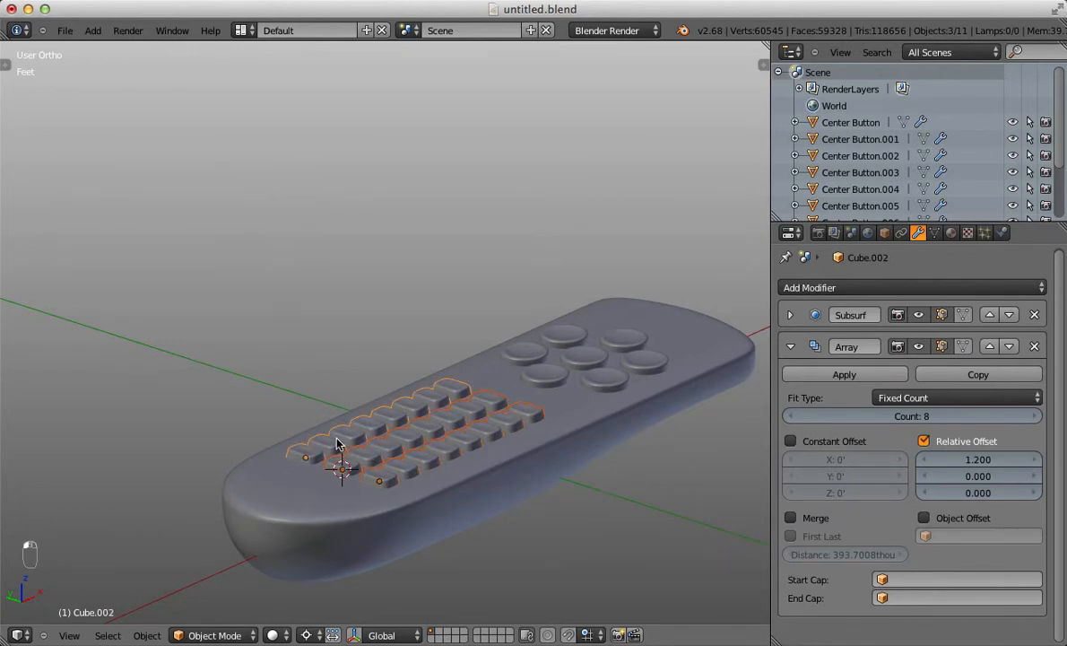
key(h)
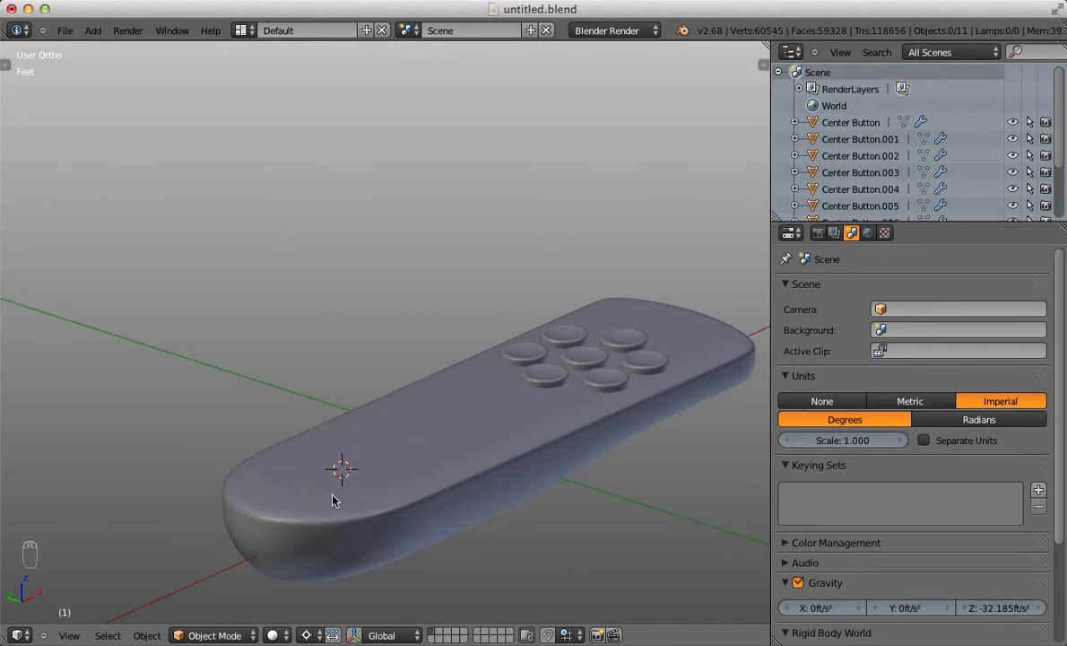
key(alt+h)
key(h)
key(alt+h)
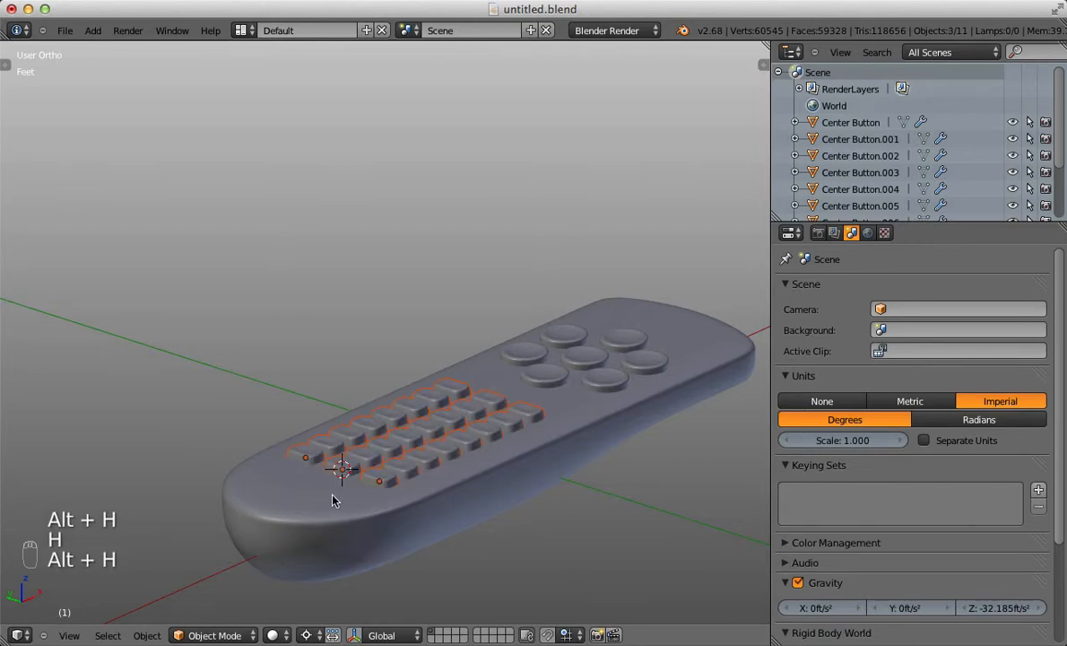
key(h)
Raise the vertices along the centreline of the remote body's top about 126 thou along global Z in Edit Mode.
right_click(333, 501)
key(KP_1)
key(KP_3)
scroll(333, 484, up, 4)
key(Tab)
key(z)
key(a)
key(b)
drag(246, 427, 310, 515)
key(g)
key(z)
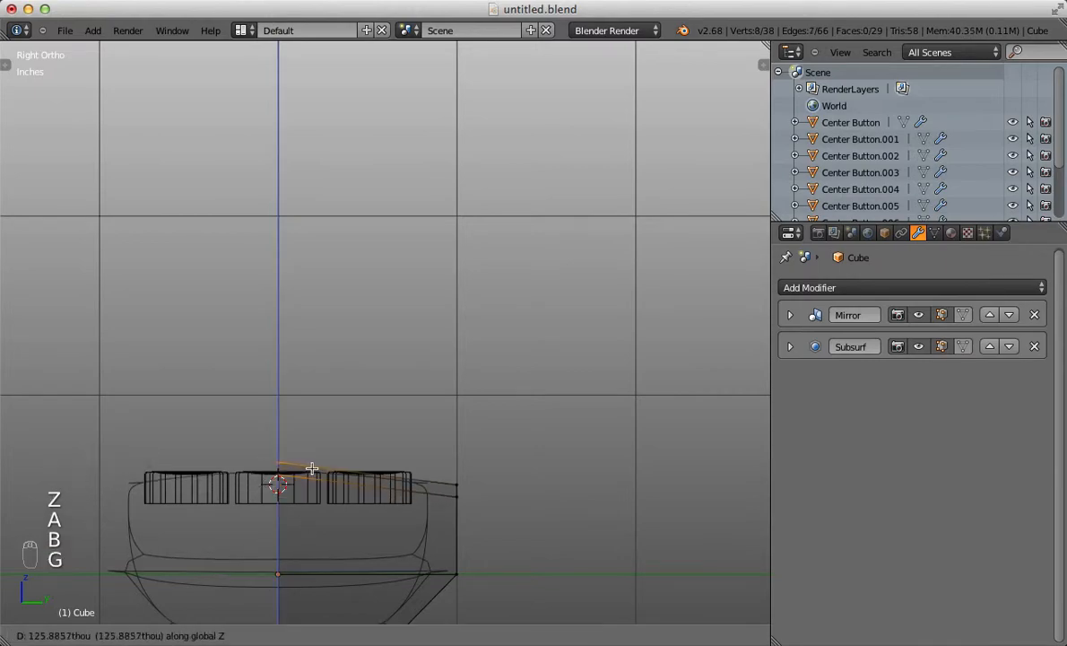
click(311, 468)
key(Tab)
key(z)
Move the three round buttons of the middle column up along global Z so they protrude from the curved top.
scroll(303, 485, up, 5)
middle_drag(537, 472, 161, 484)
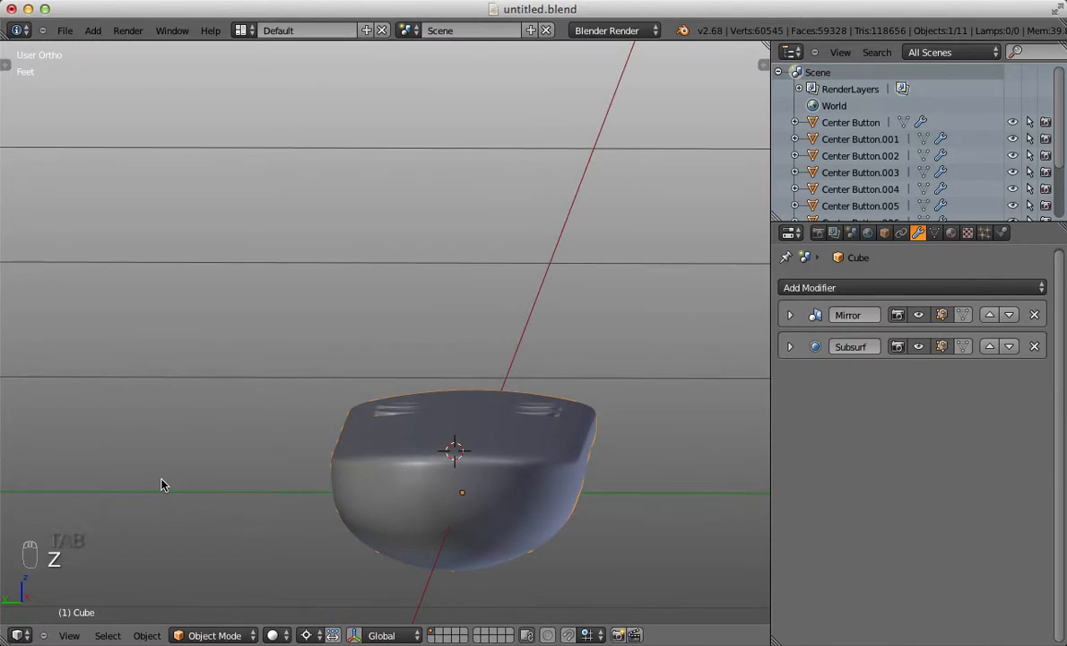
scroll(497, 437, up, 2)
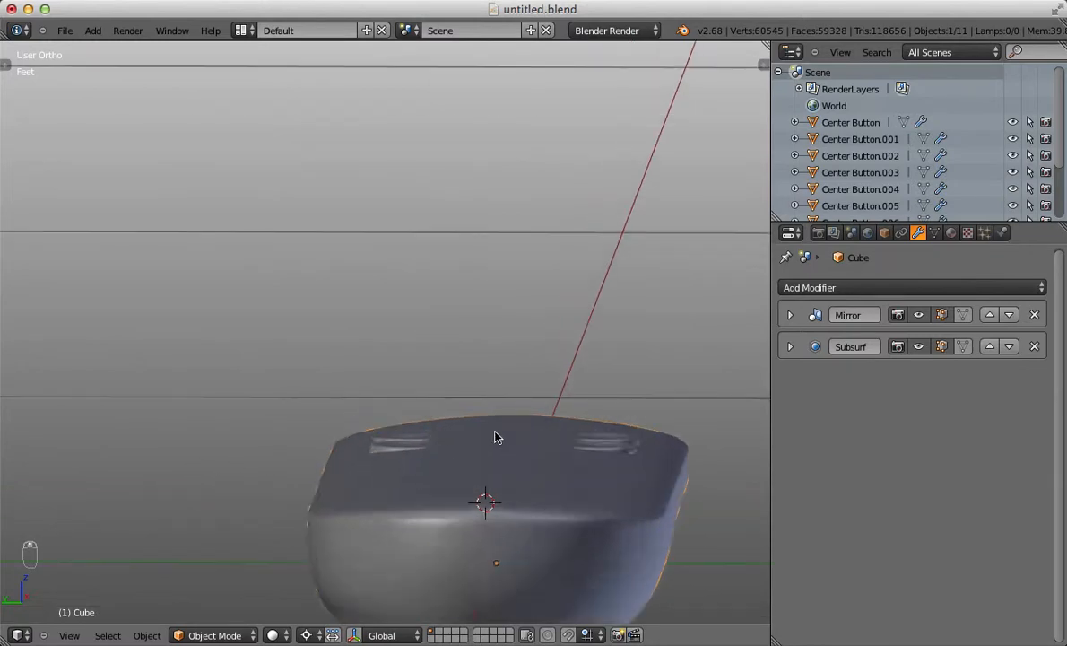
key(z)
right_click(500, 423)
right_click(502, 429)
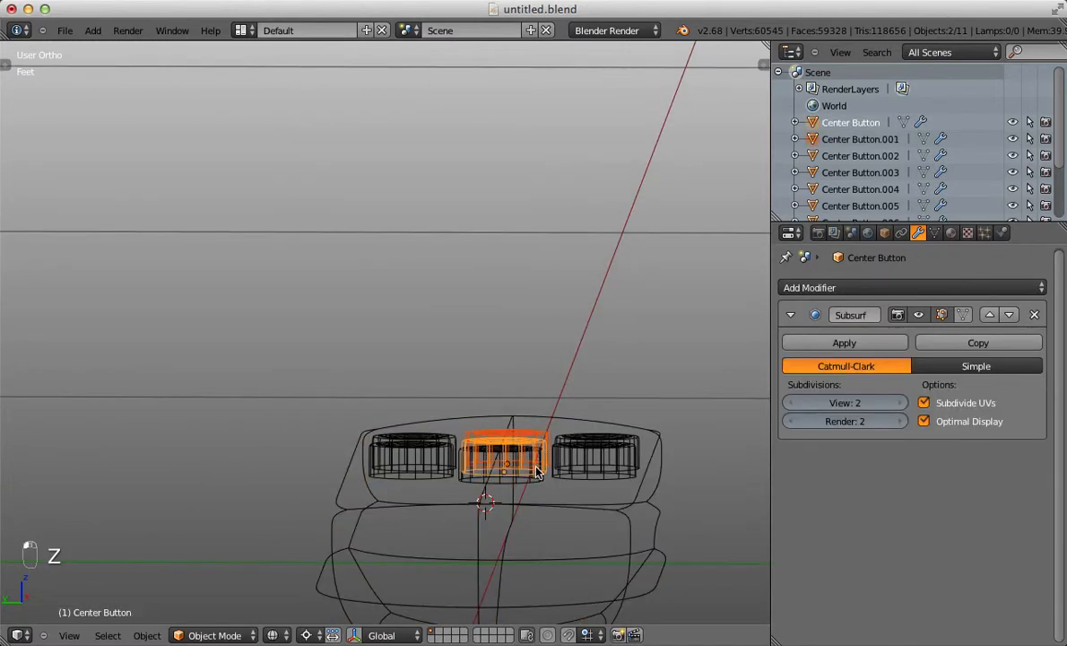
right_click(537, 472)
key(z)
key(g)
key(z)
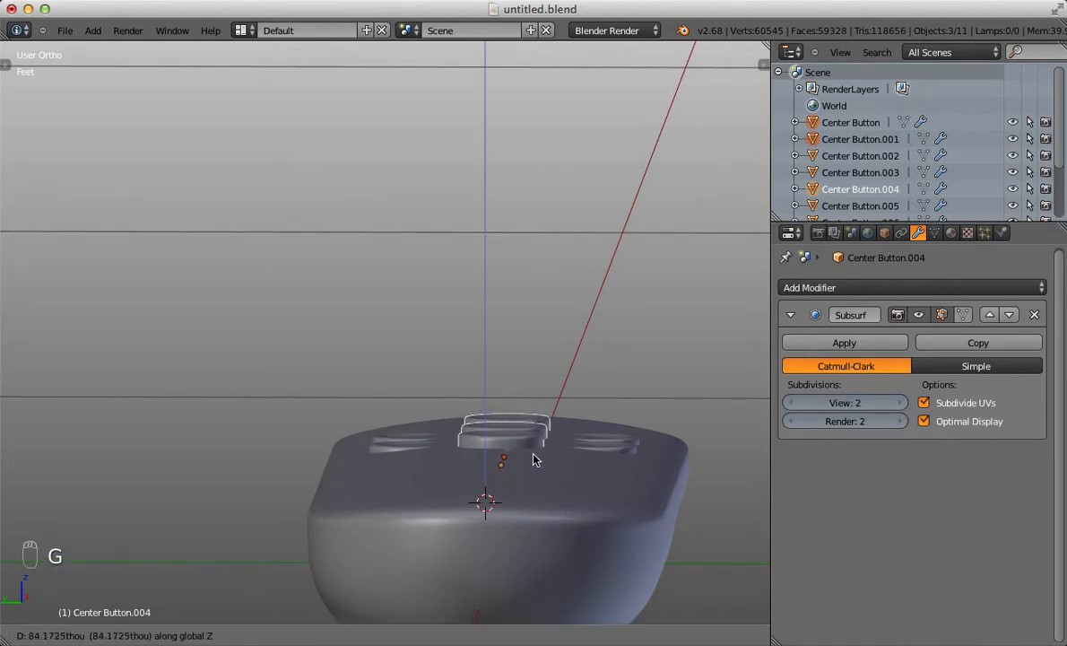
click(537, 454)
Raise the four outer round buttons together about 47 thou along global Z.
right_click(388, 452)
shift+right_click(395, 440)
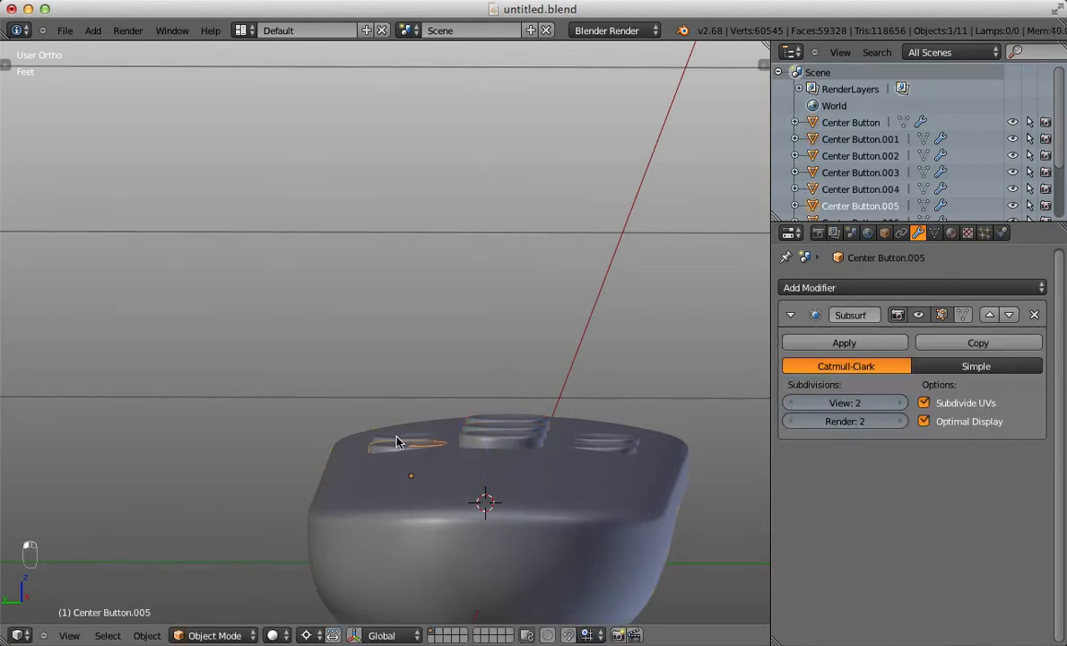
shift+right_click(611, 445)
shift+right_click(618, 443)
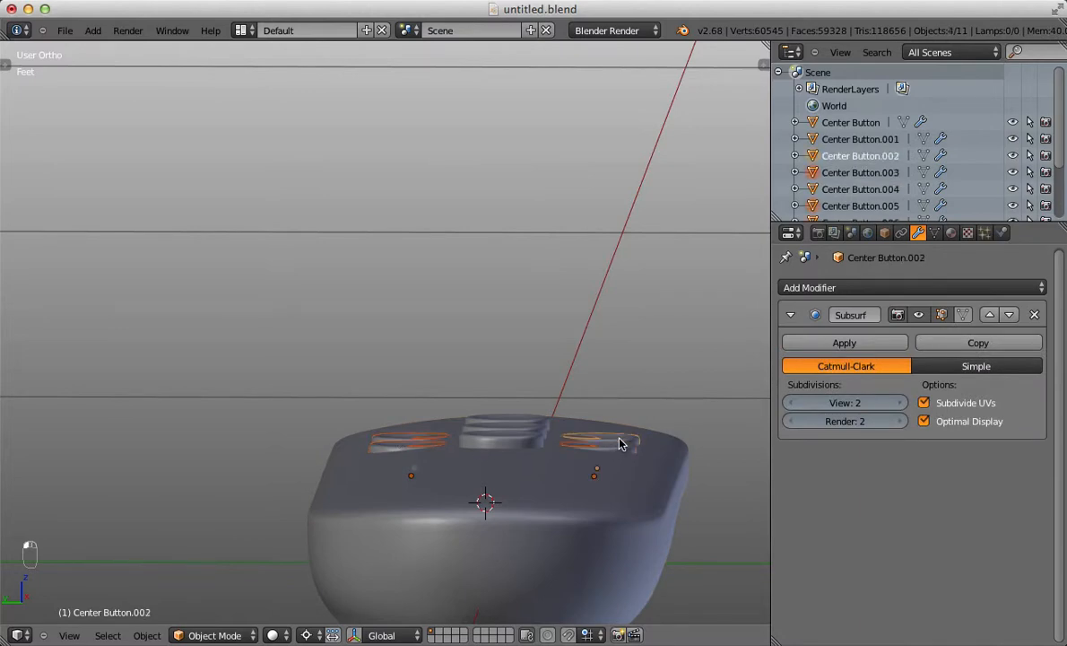
key(g)
key(z)
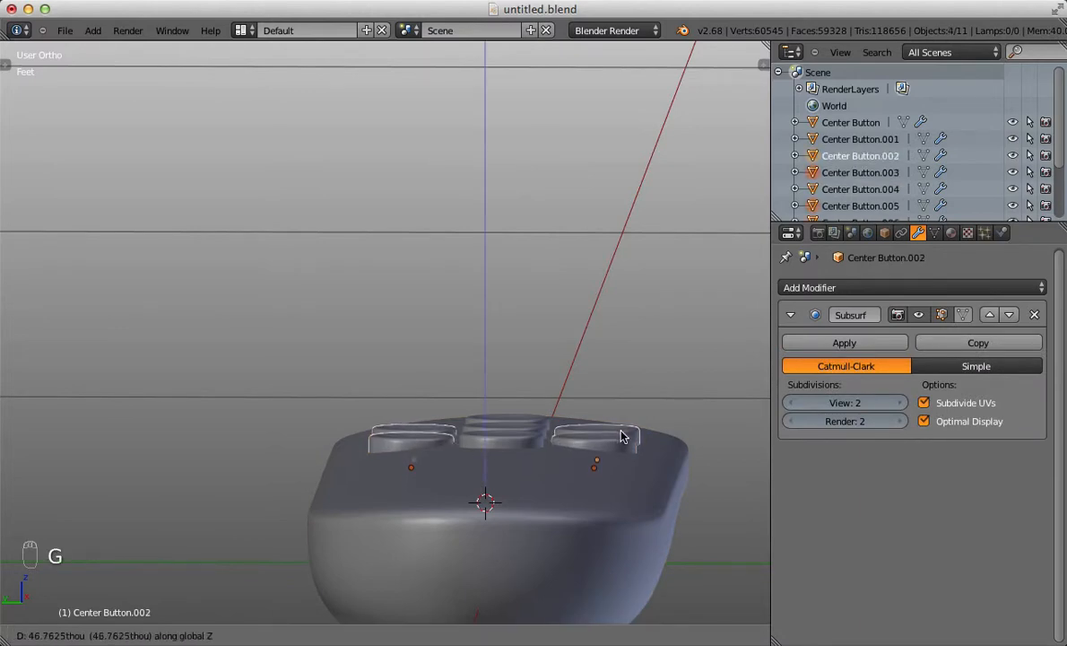
click(623, 435)
Examine from the right orthographic view how the raised buttons sit on the curved top of the body.
key(KP_1)
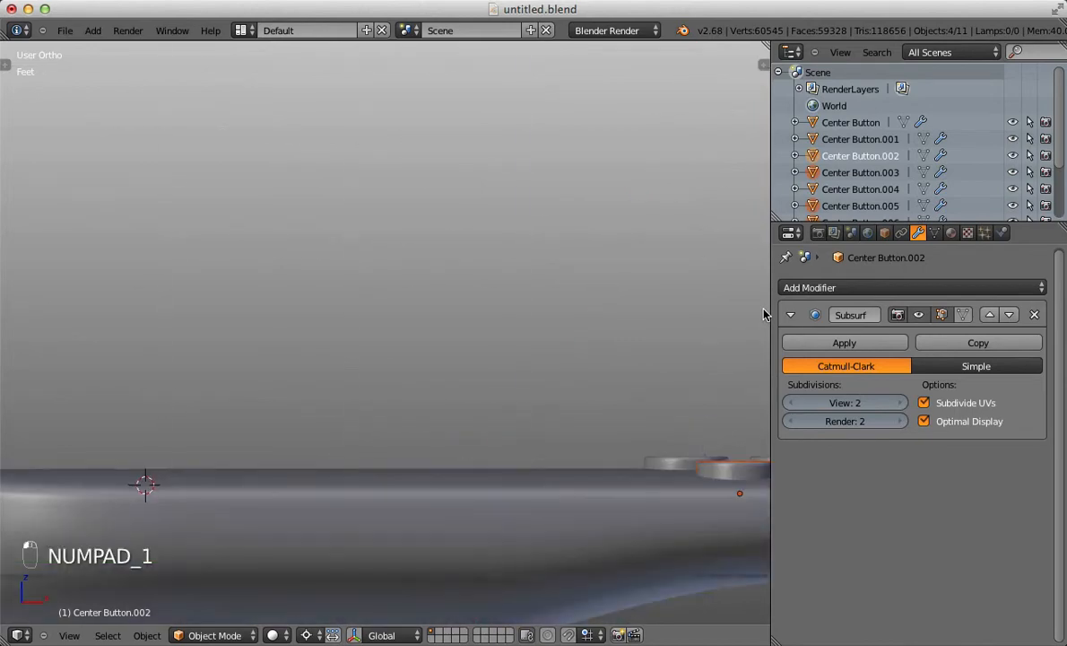
key(KP_3)
key(ctrl+KP_1)
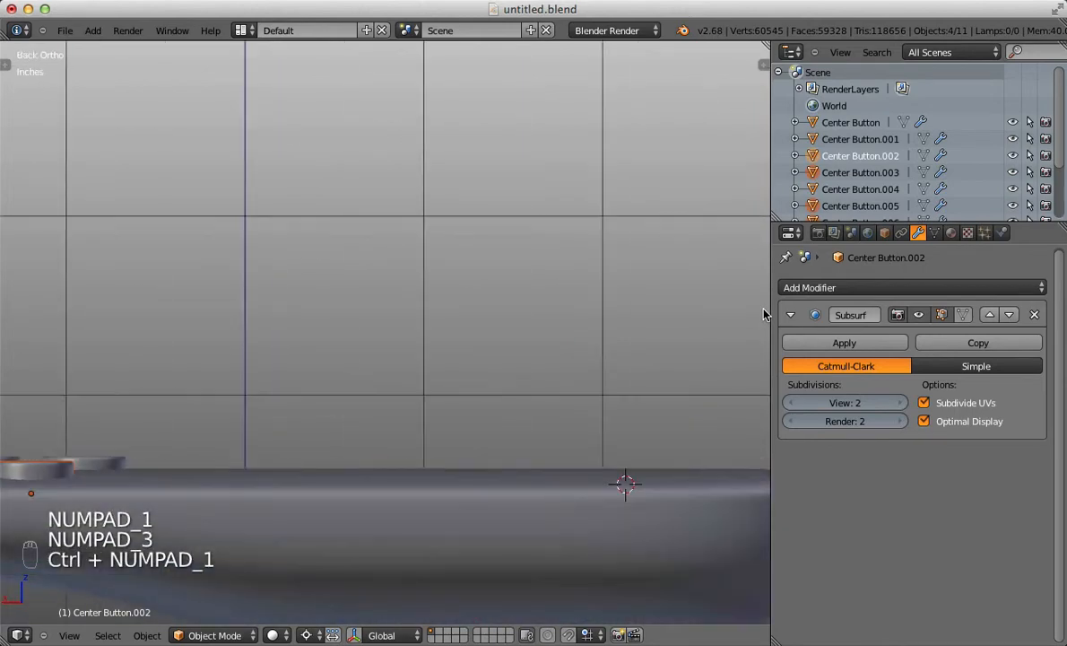
middle_drag(205, 257, 452, 269)
middle_drag(389, 345, 397, 338)
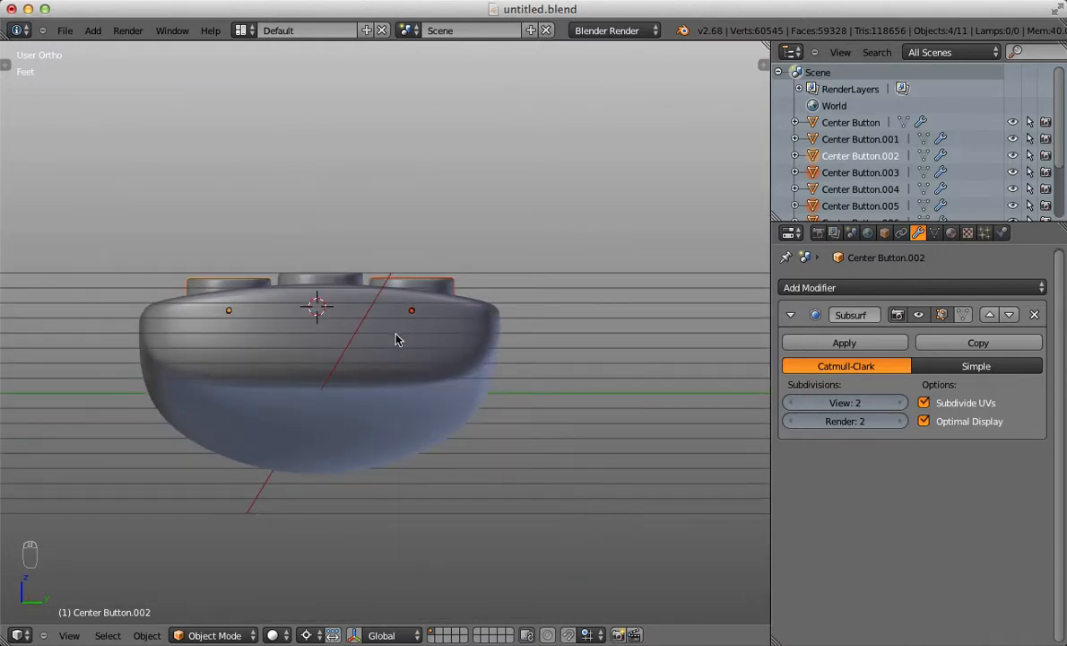
key(KP_1)
key(KP_3)
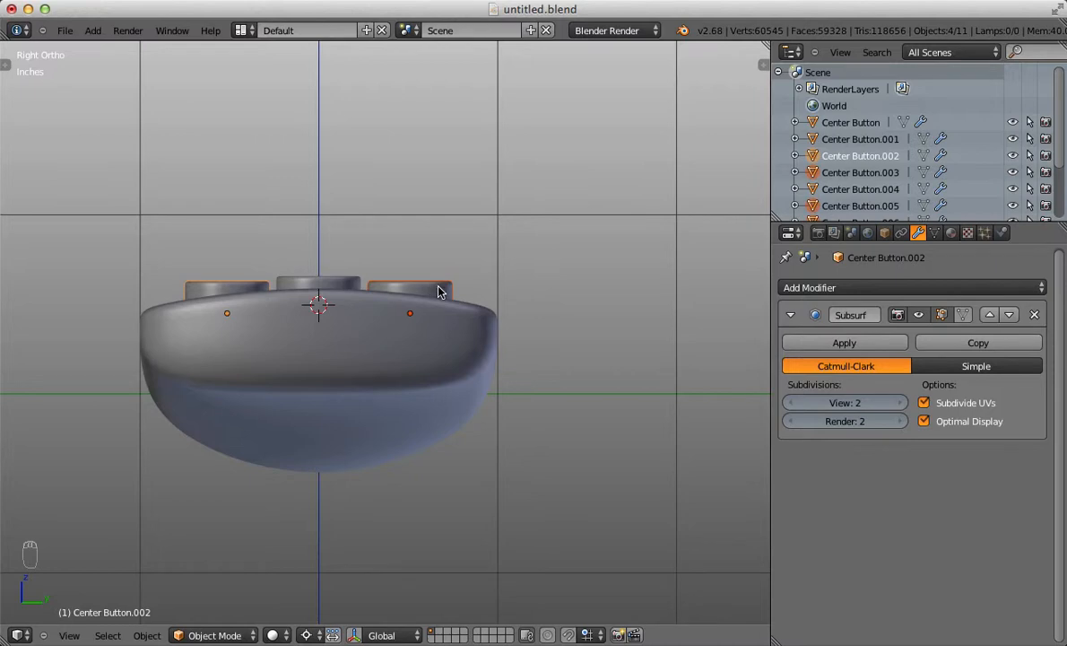
Show the transform properties and compare the location and rotation values of the two outer buttons on the positive Y side.
middle_drag(440, 287, 475, 278)
right_click(428, 366)
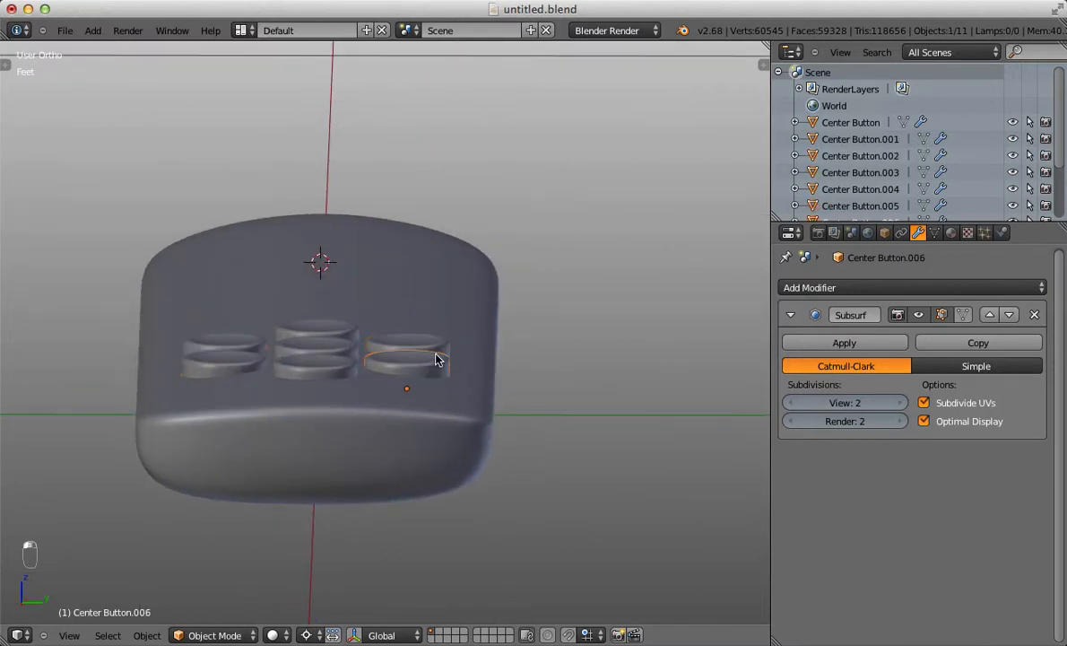
shift+right_click(437, 350)
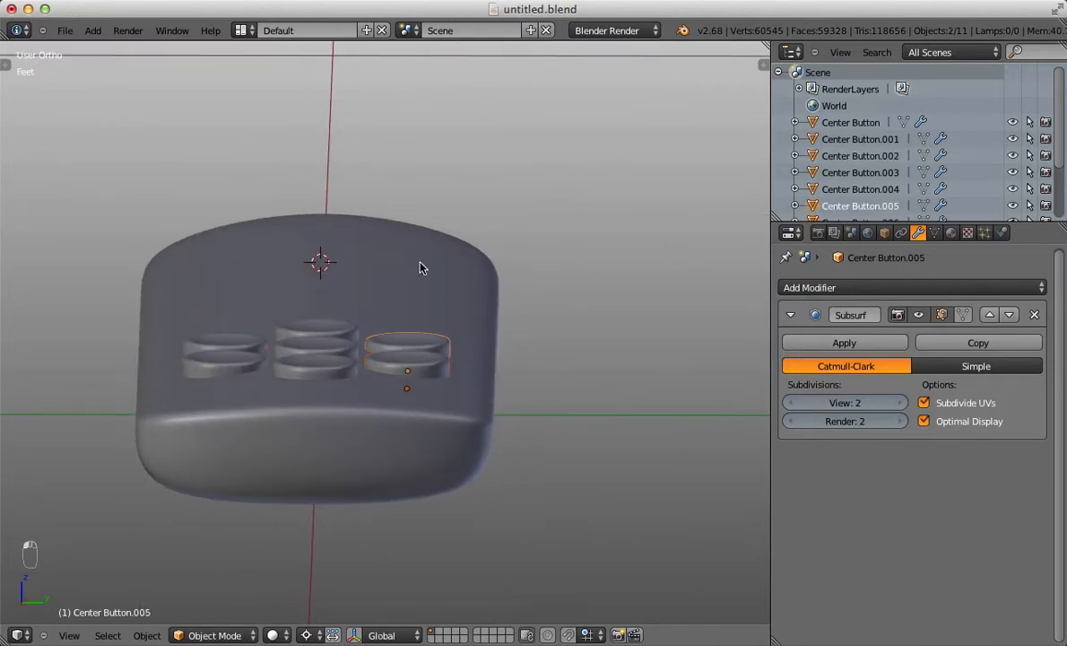
key(n)
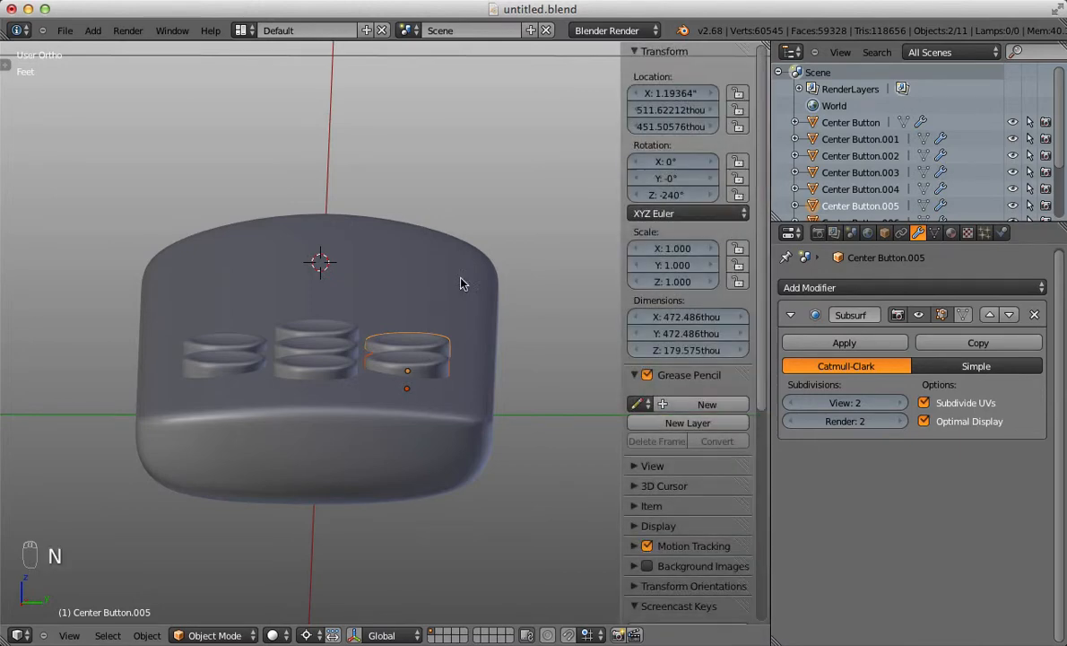
right_click(415, 363)
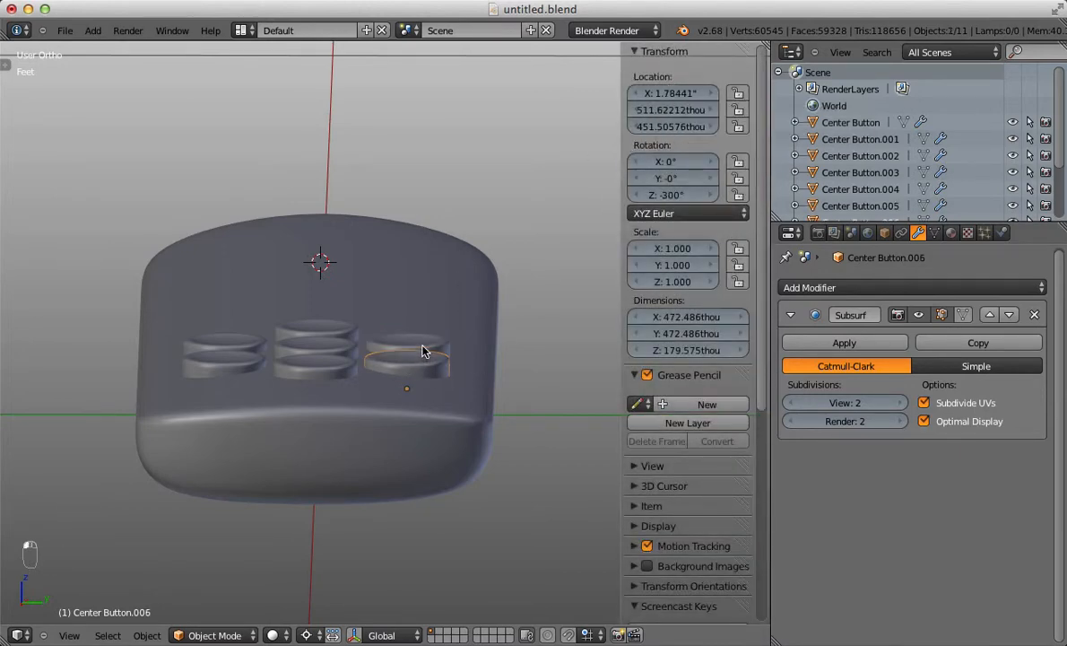
right_click(425, 348)
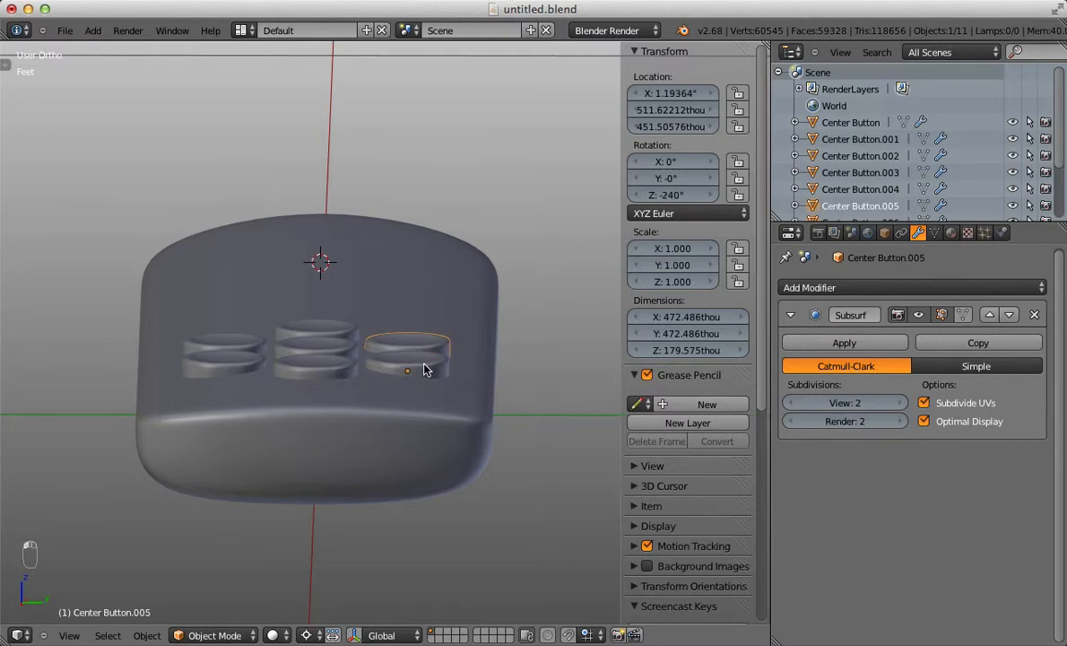
click(425, 362)
click(428, 347)
click(428, 362)
click(432, 345)
click(428, 365)
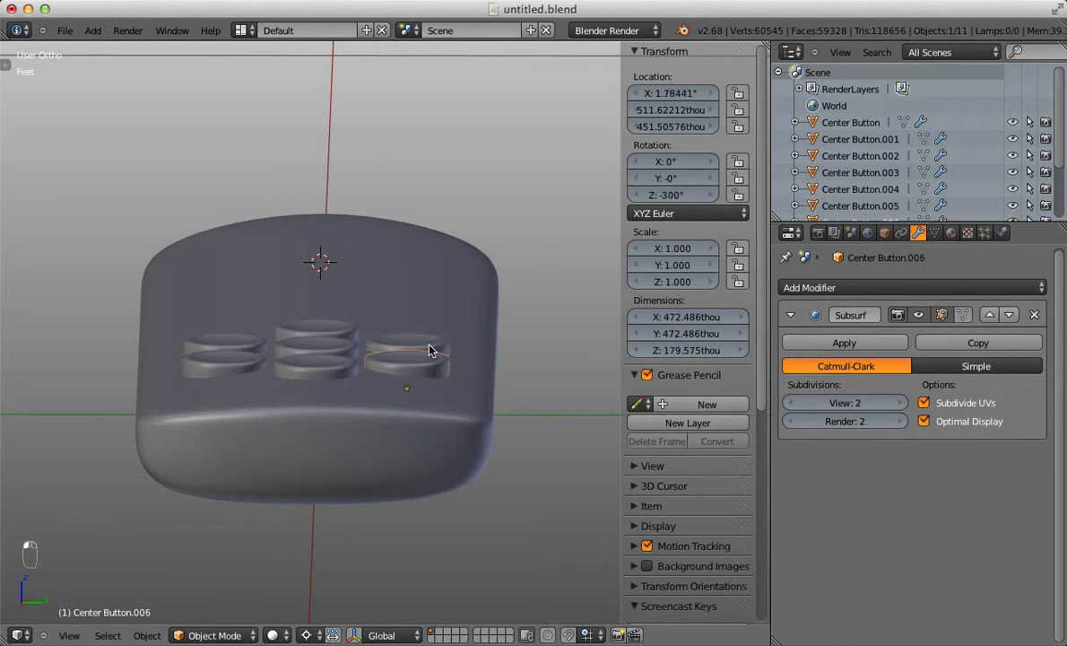
click(430, 346)
Select both outer buttons on the positive Y side and set up rotation with the Bounding Box Center pivot and rotate manipulator.
right_click(425, 373)
key(KP_1)
key(KP_3)
middle_drag(424, 374, 421, 399)
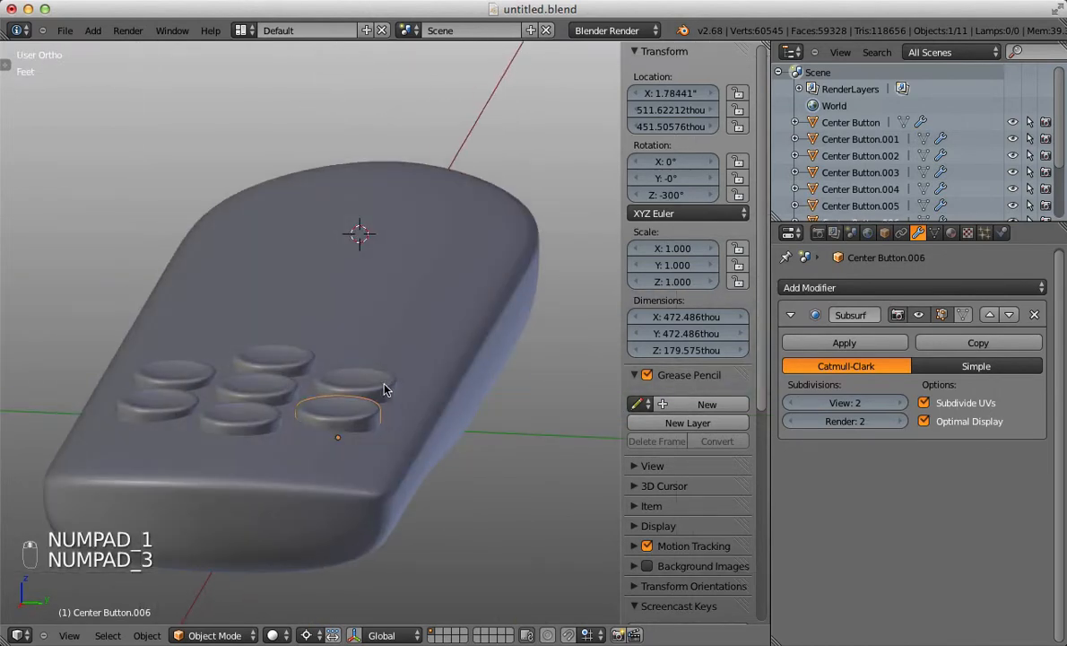
shift+right_click(383, 388)
key(KP_1)
key(KP_3)
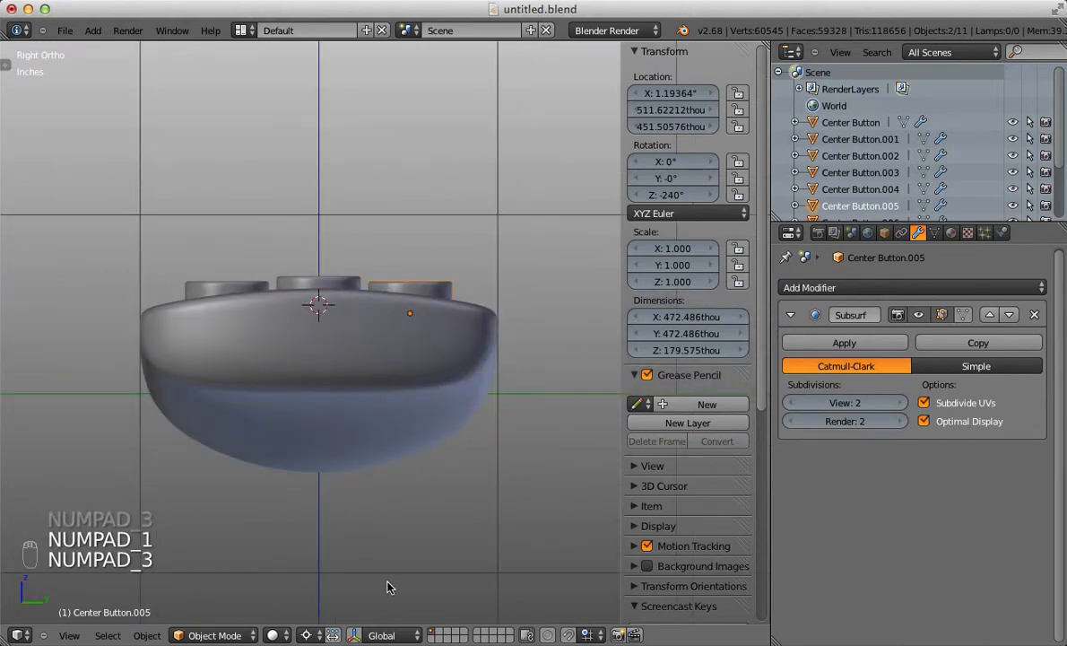
click(307, 634)
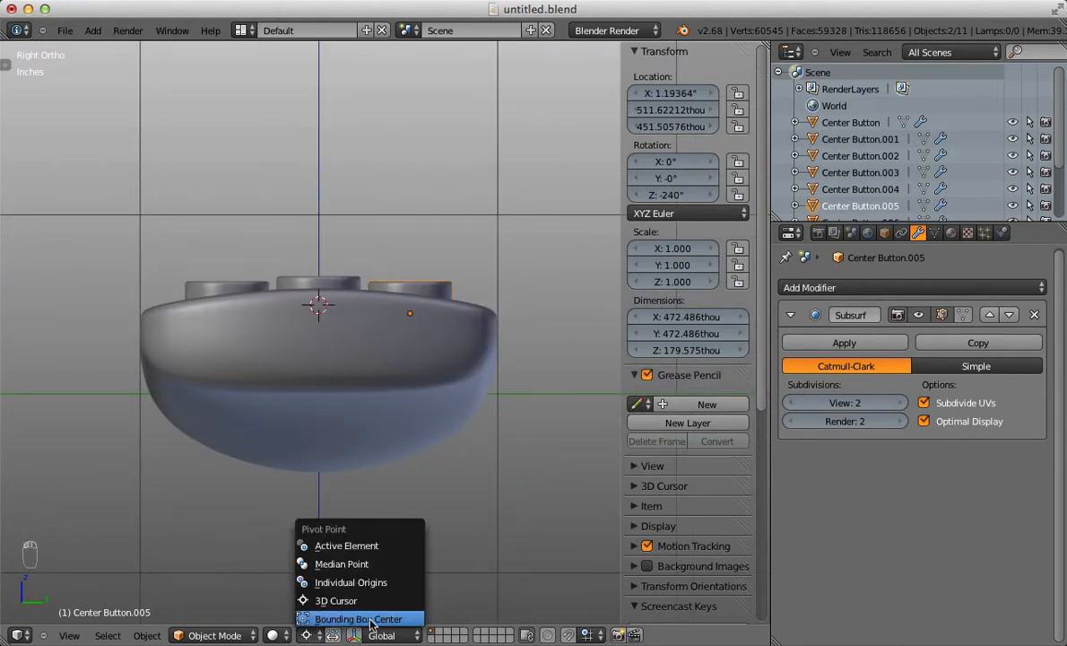
click(367, 618)
click(354, 634)
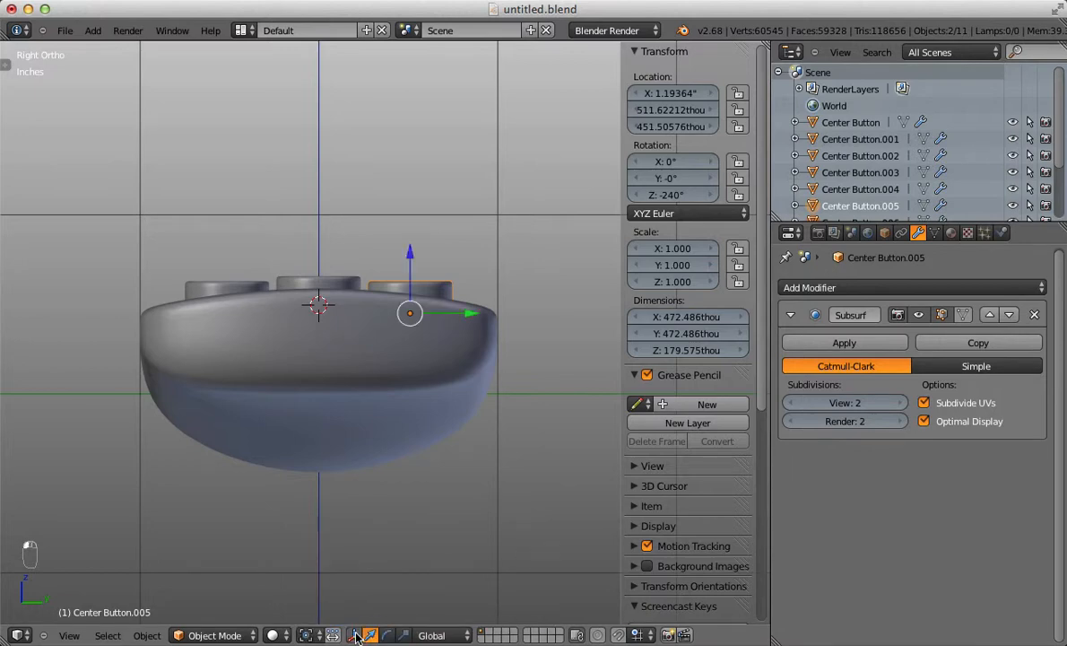
click(387, 635)
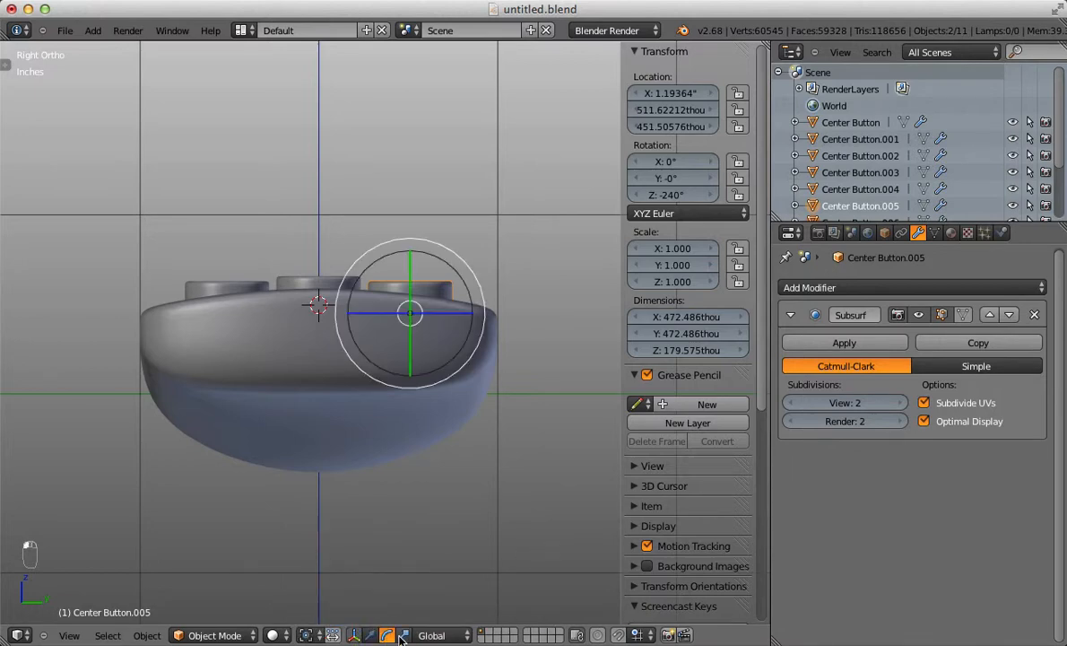
Rotate the two selected buttons about 7.2° in the right view to follow the slope of the body.
scroll(472, 289, up, 3)
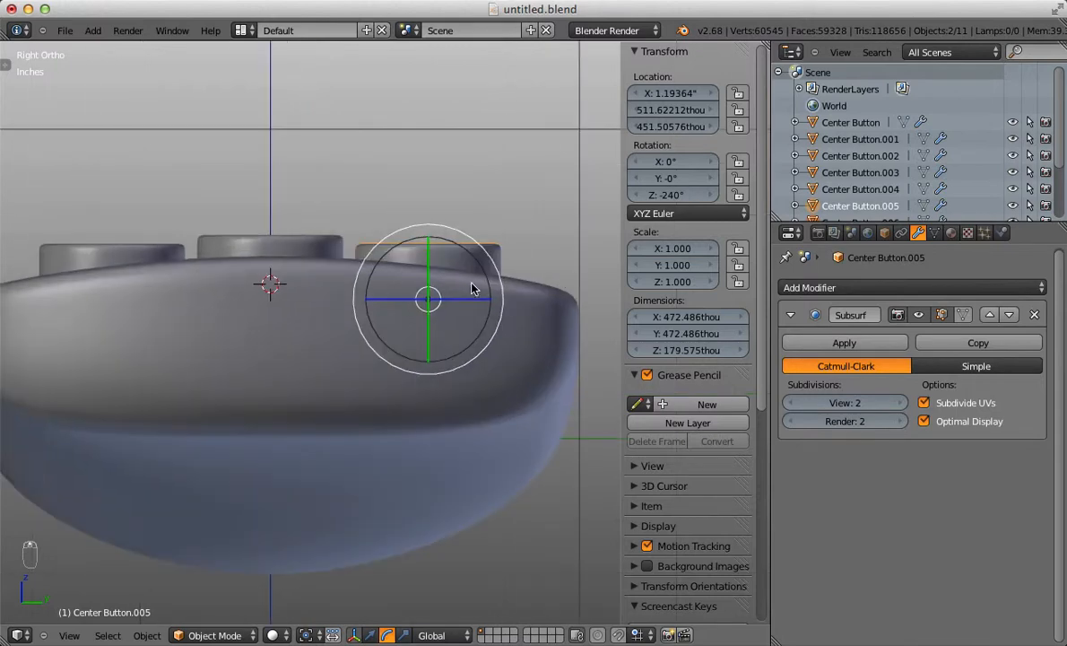
shift+middle_drag(473, 289, 439, 314)
key(r)
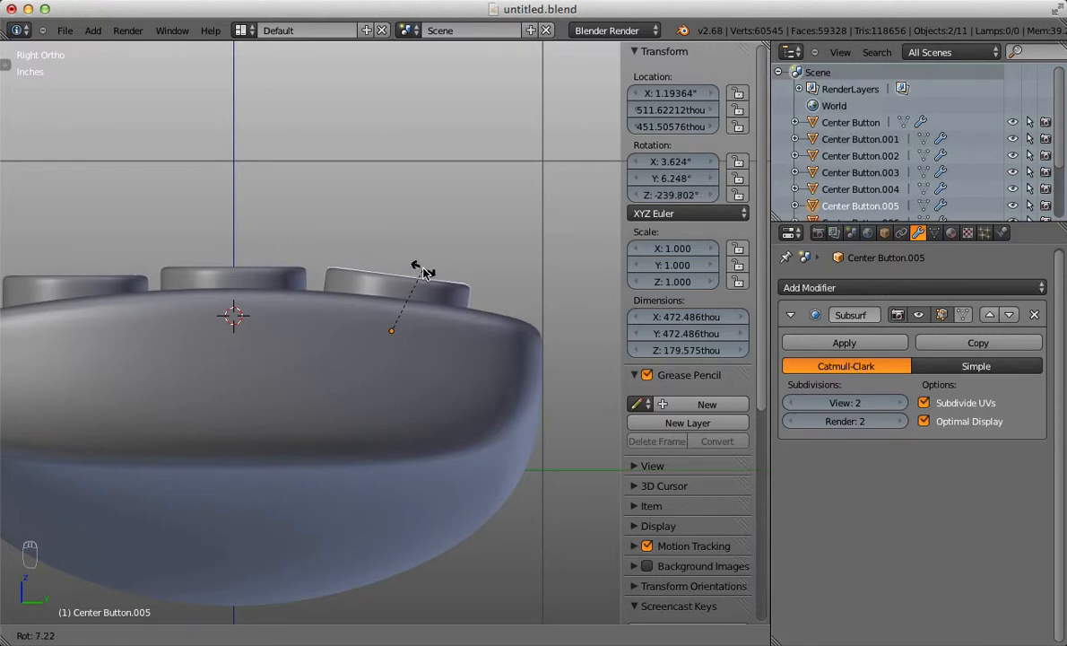
click(424, 270)
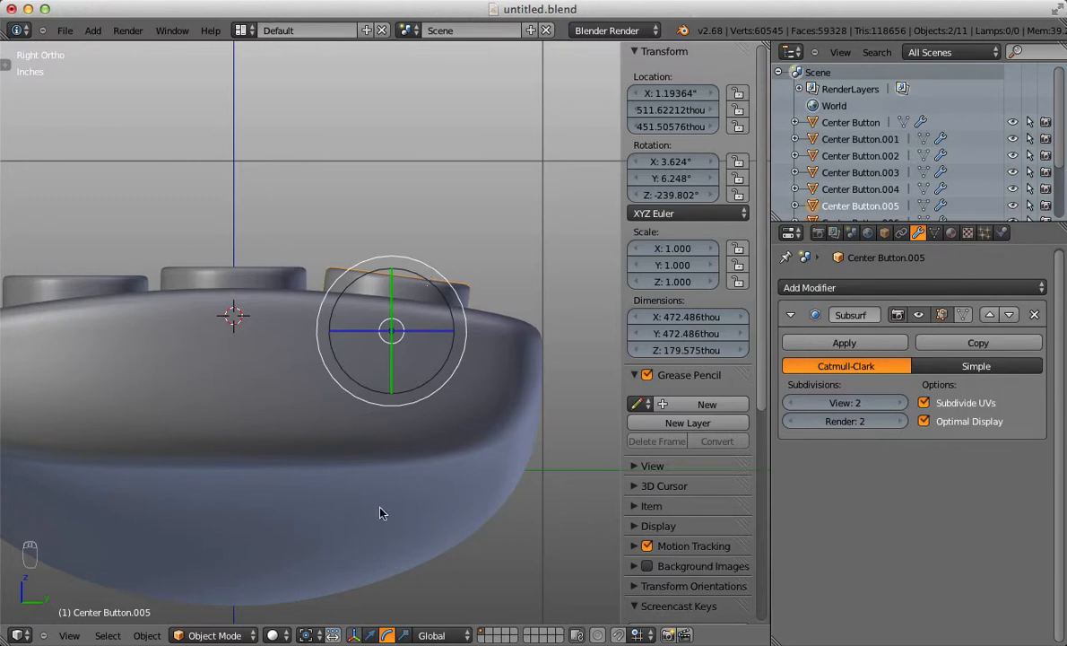
Set the transform orientation to Local and switch the manipulator to translate.
click(436, 635)
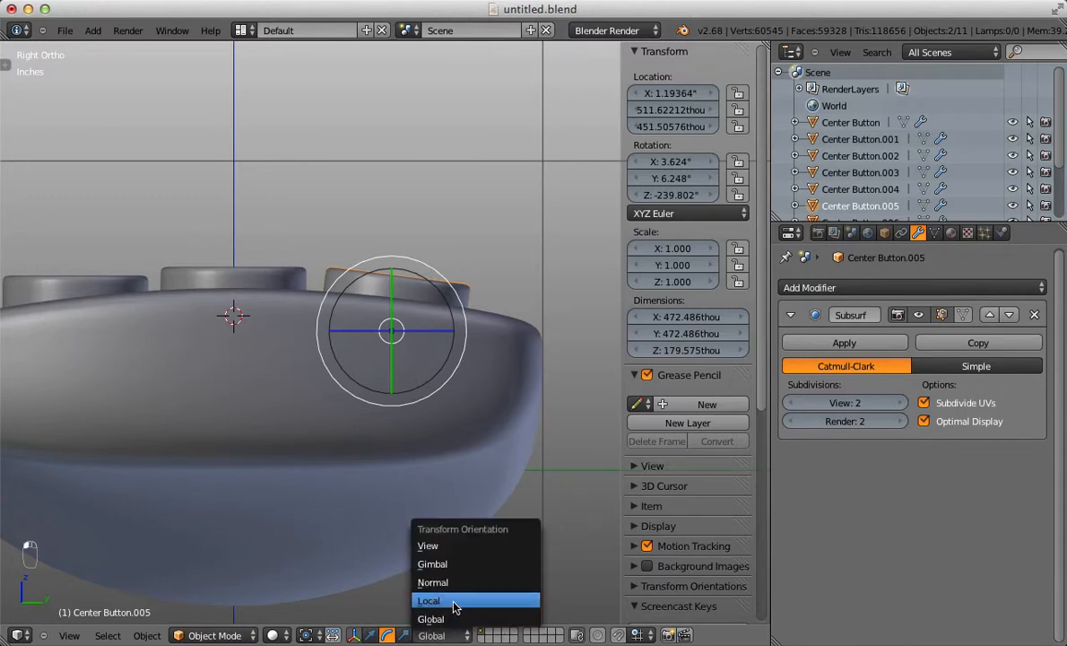
click(444, 601)
click(369, 635)
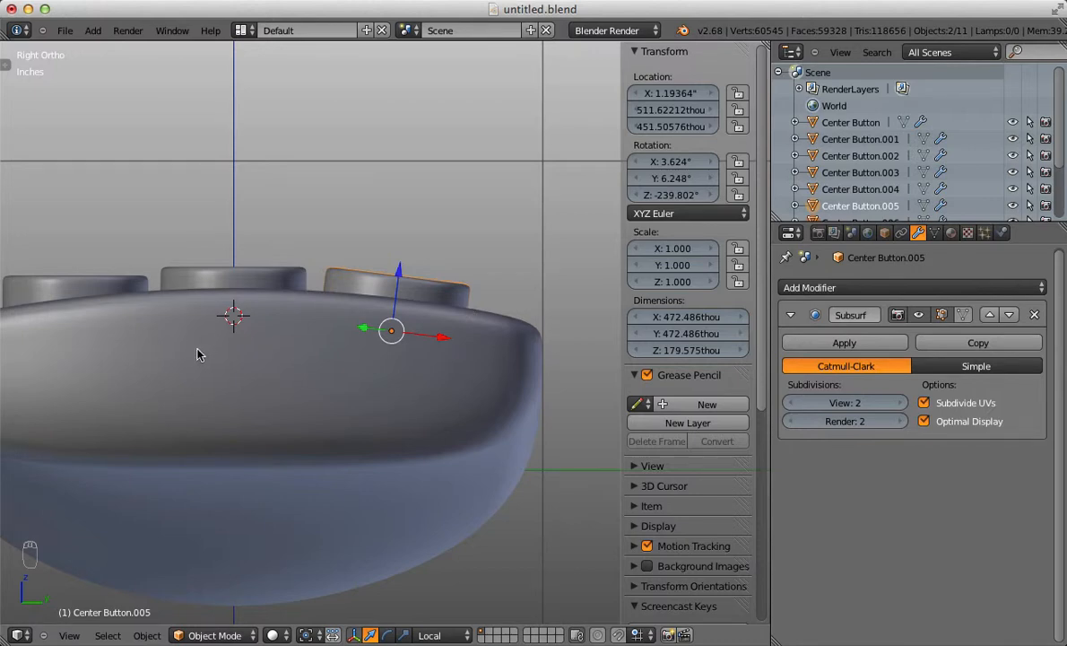
Select both outer buttons on the negative Y side of the remote.
right_click(74, 289)
scroll(94, 302, down, 2)
middle_drag(93, 302, 114, 327)
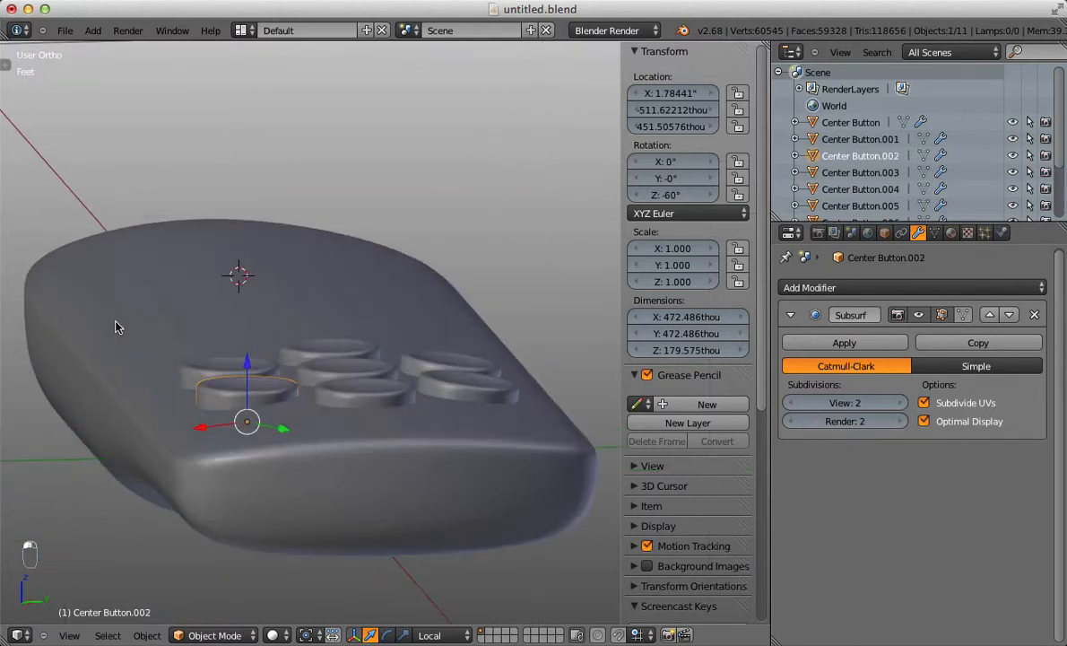
shift+right_click(189, 370)
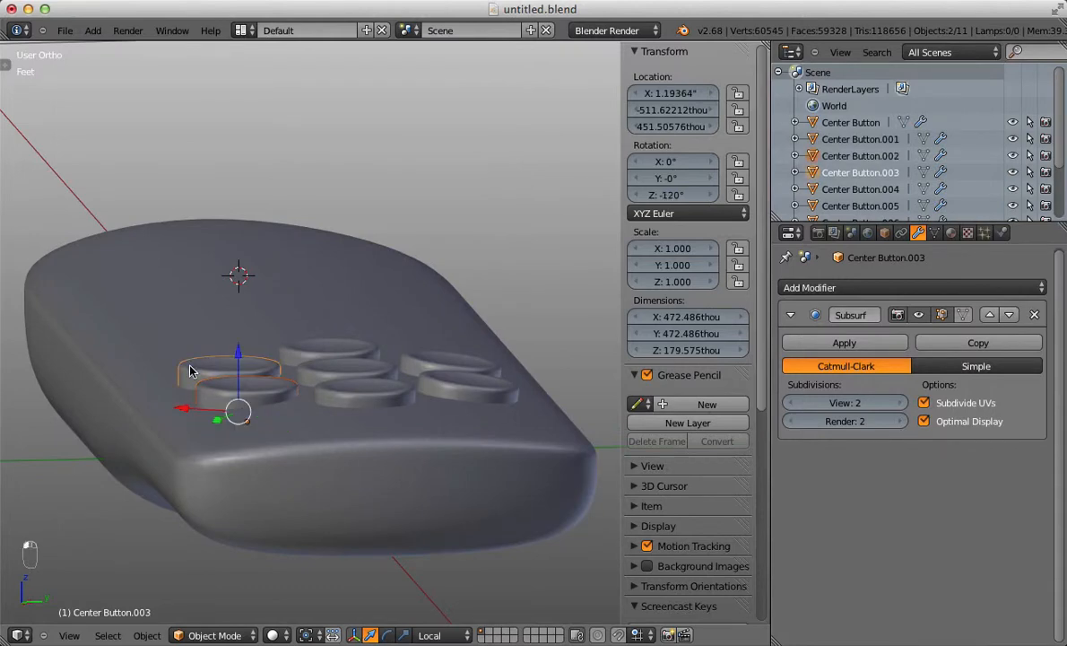
Rotate the two selected buttons by -7.22° in the right view to follow the slope of the body.
key(KP_1)
key(KP_3)
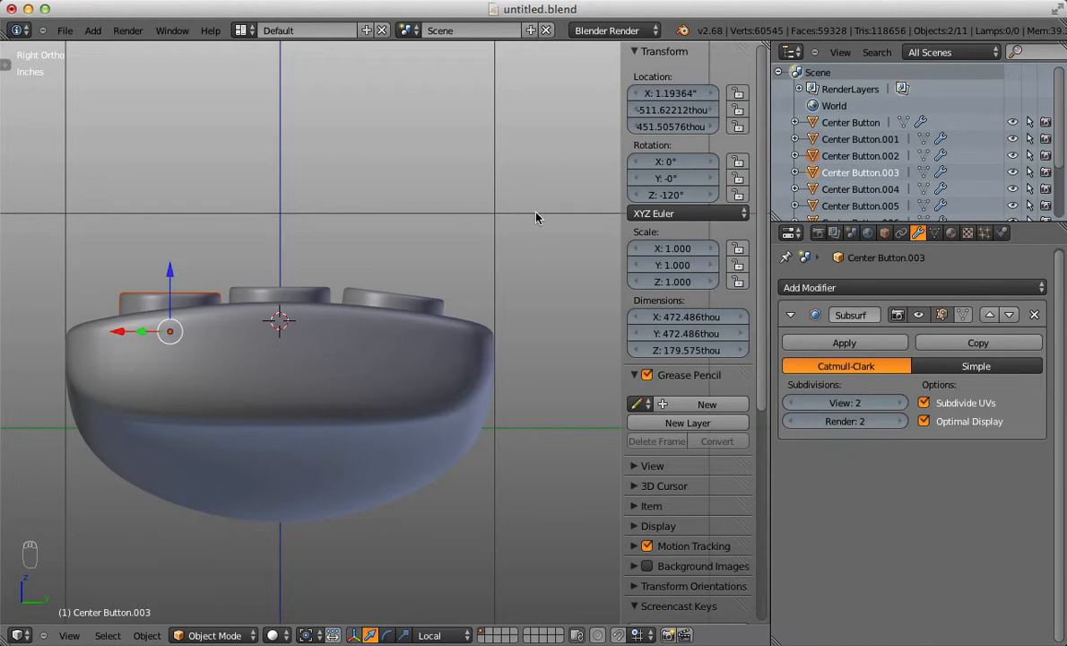
text(r)
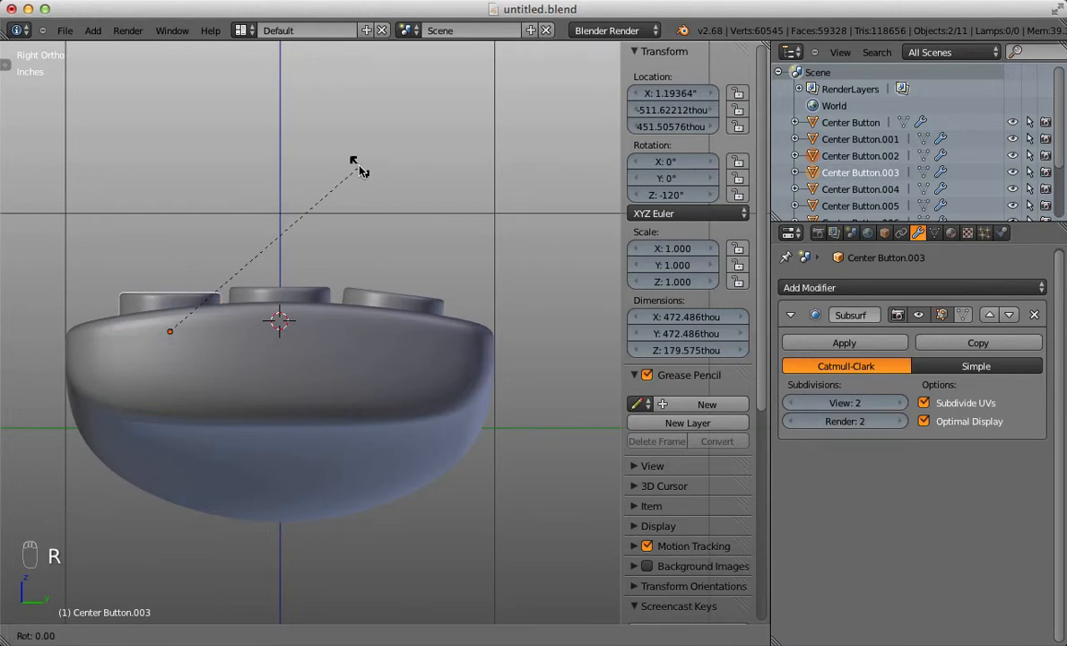
text(7.22)
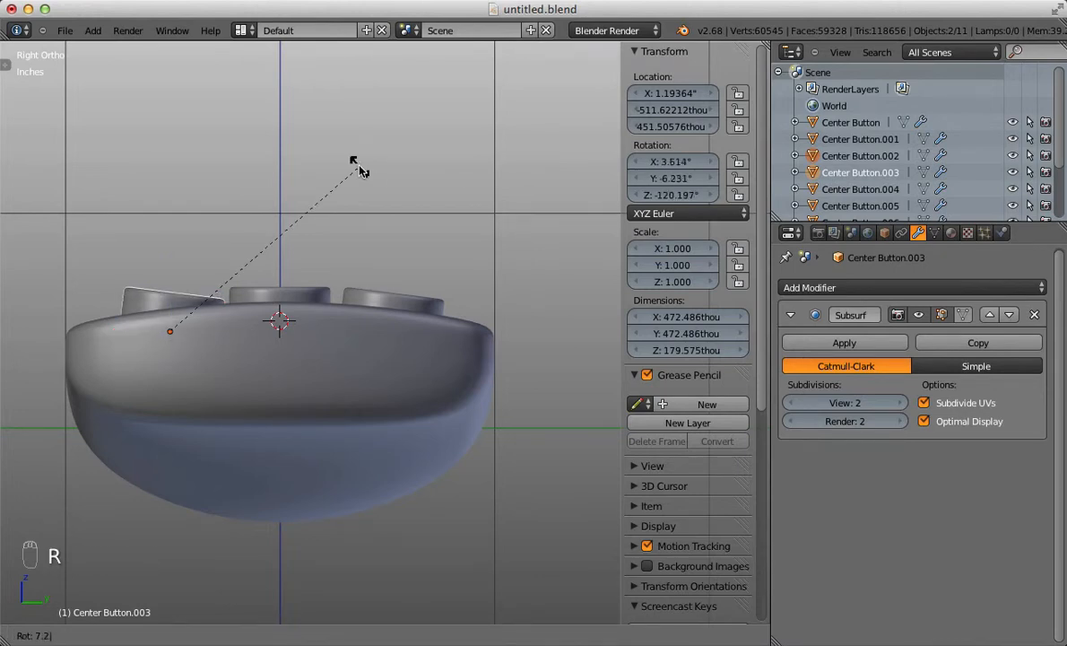
key(minus)
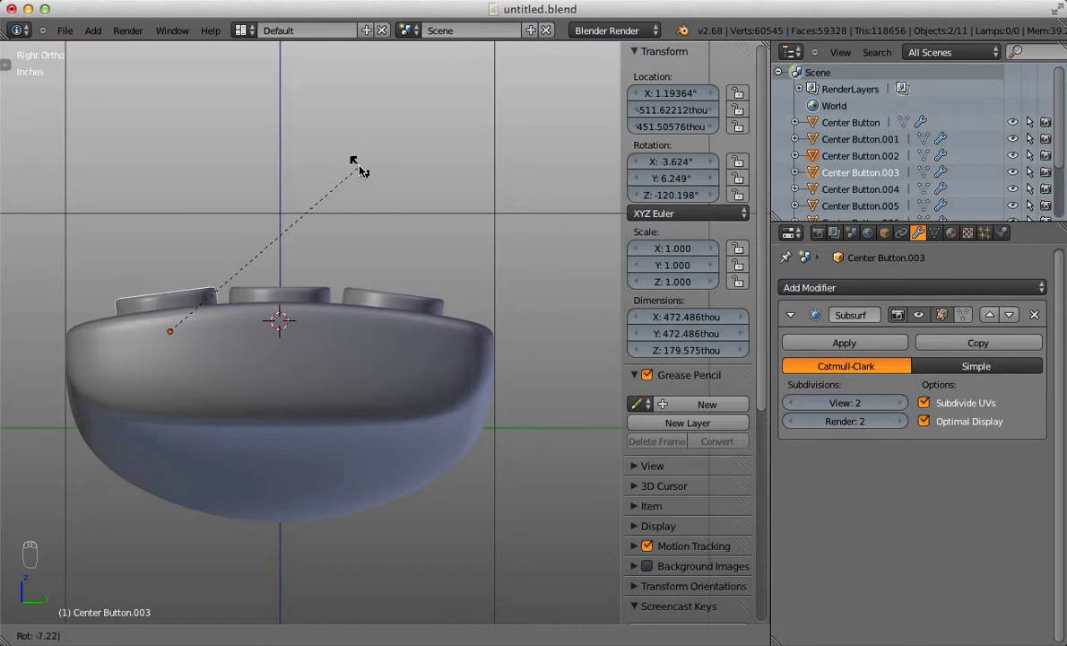
key(Return)
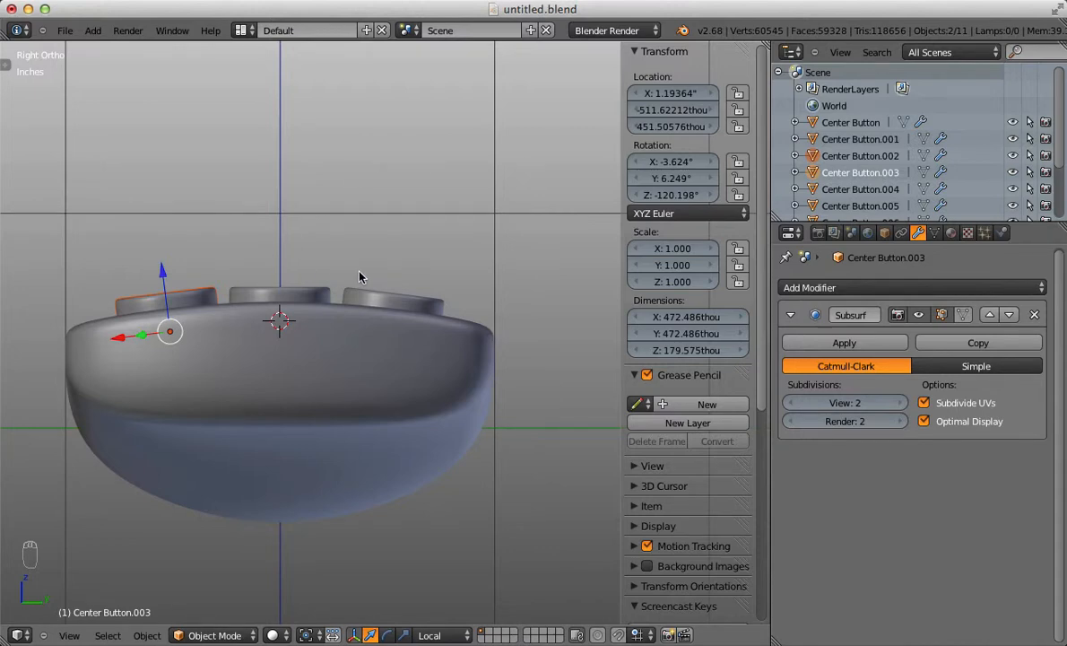
Add a plane at the 3D cursor as a height reference for the button tops.
scroll(334, 252, up, 5)
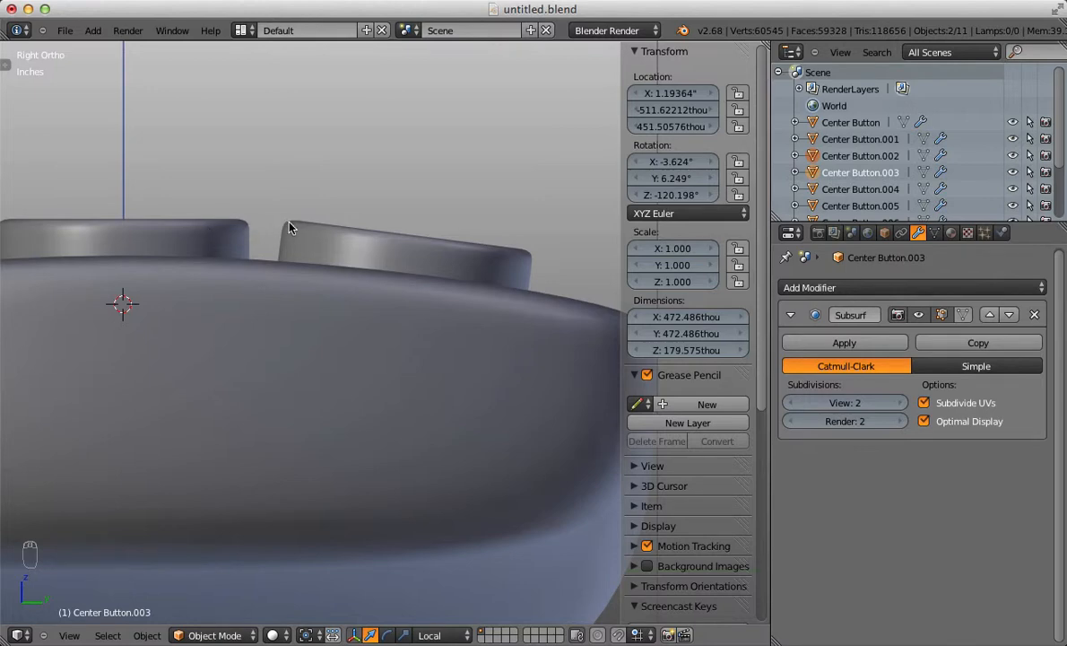
scroll(242, 225, down, 5)
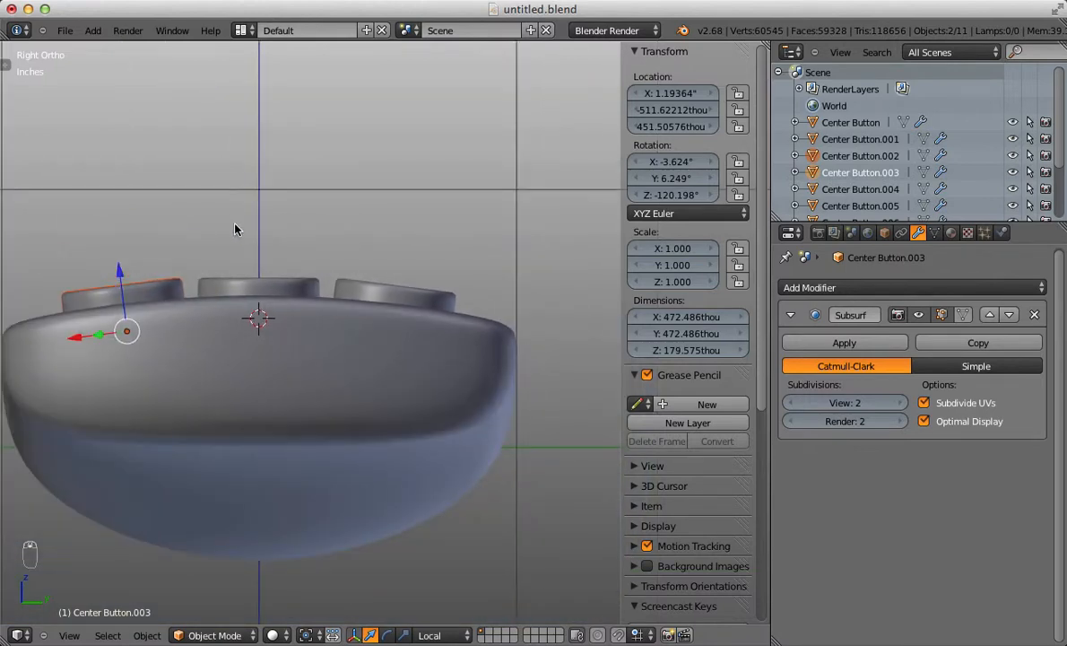
key(shift+a)
mouse_move(242, 226)
click(284, 228)
scroll(309, 251, up, 4)
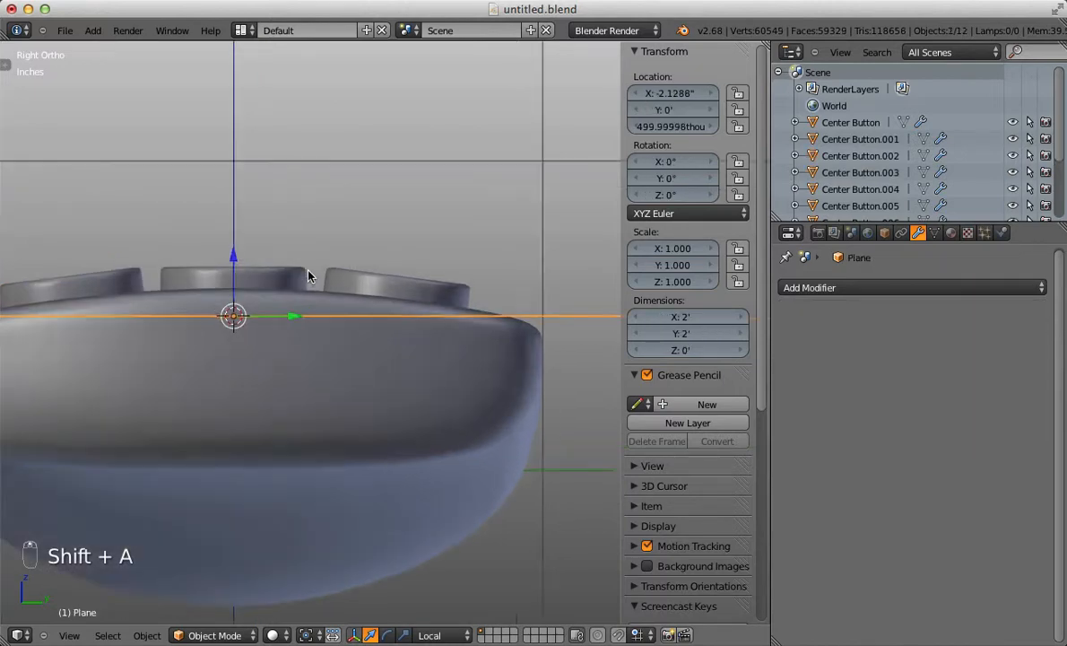
Raise the plane along Z to about 659.35 thou, level with the top of the middle row of buttons.
key(g)
key(z)
click(307, 202)
scroll(273, 212, up, 4)
shift+middle_drag(273, 212, 362, 214)
scroll(353, 350, up, 1)
scroll(365, 339, up, 2)
key(g)
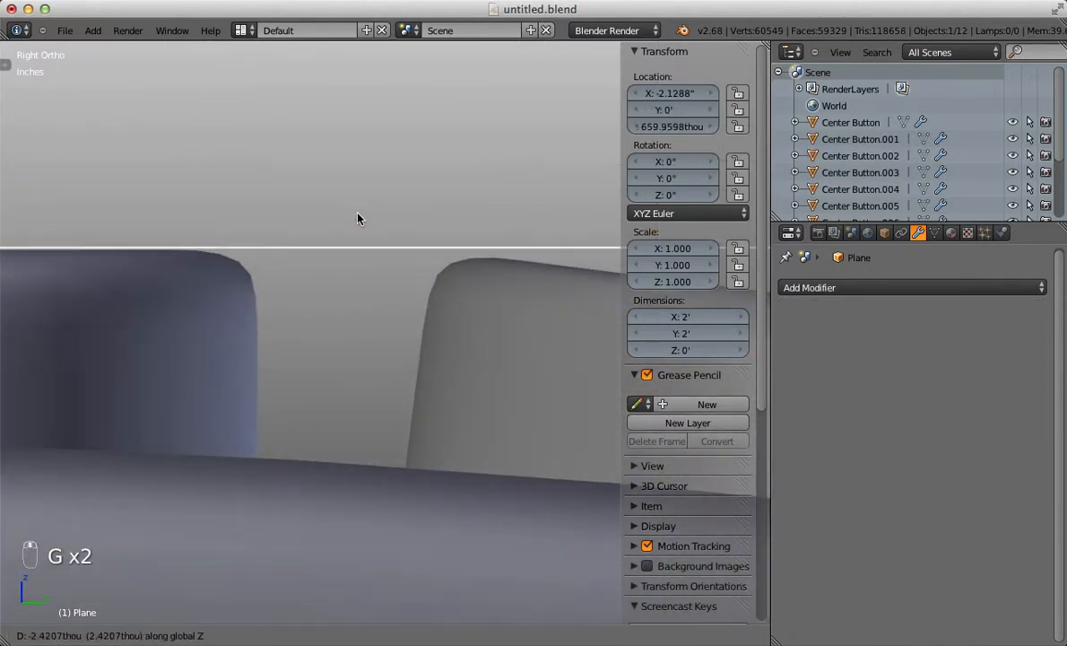
click(357, 219)
Compare the tops of the tilted outer buttons with the reference plane and delete the plane.
scroll(359, 224, down, 4)
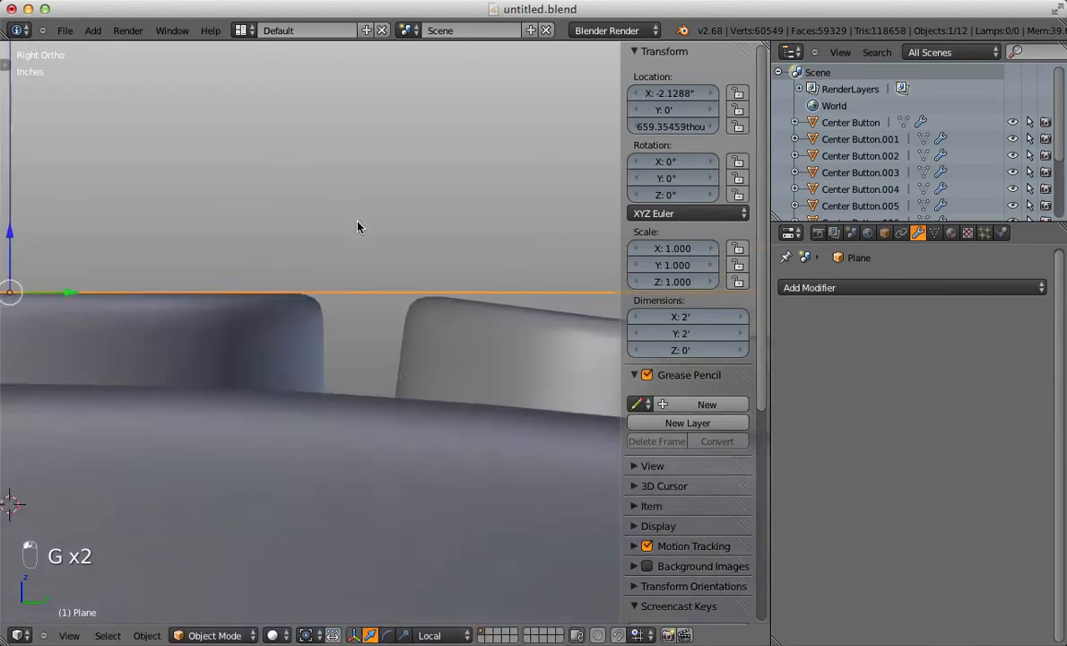
shift+middle_drag(350, 238, 409, 211)
scroll(394, 213, up, 2)
shift+middle_drag(252, 271, 408, 314)
scroll(407, 314, up, 4)
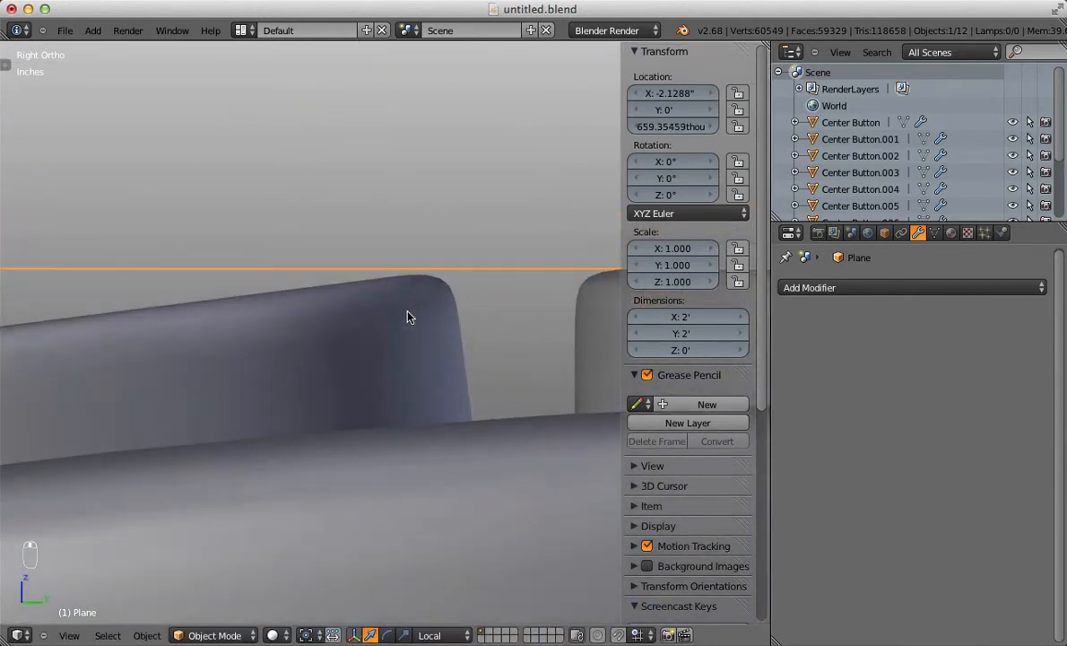
scroll(407, 313, down, 5)
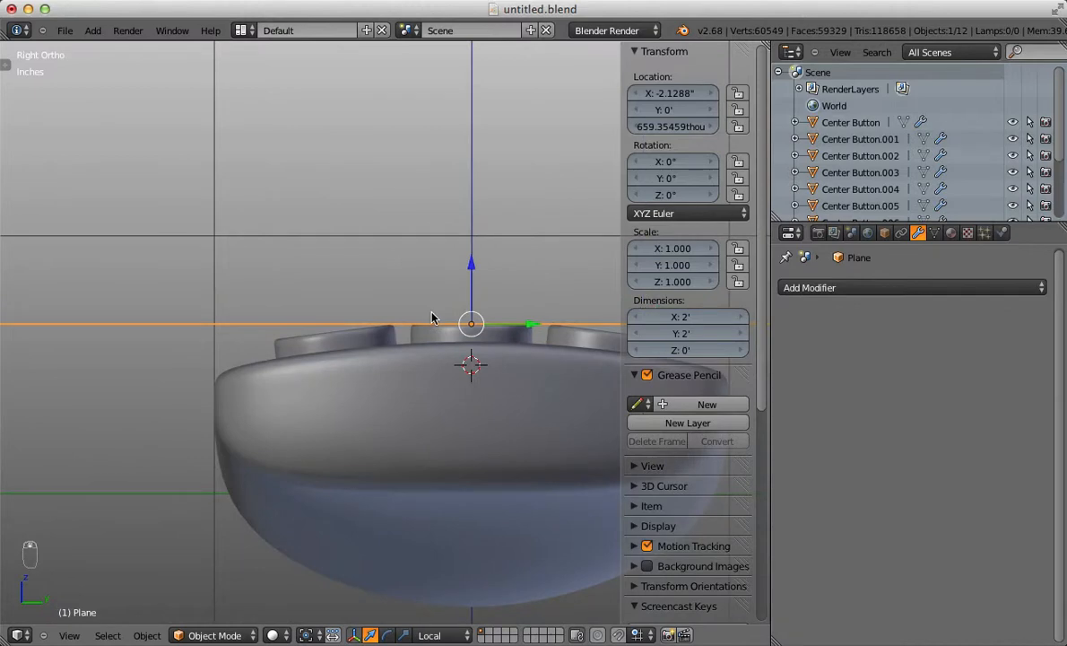
key(x)
click(434, 317)
Select all four tilted outer buttons and try moving them along global Z and along their local Z axes in the right view.
shift+middle_drag(574, 335, 426, 345)
right_click(421, 373)
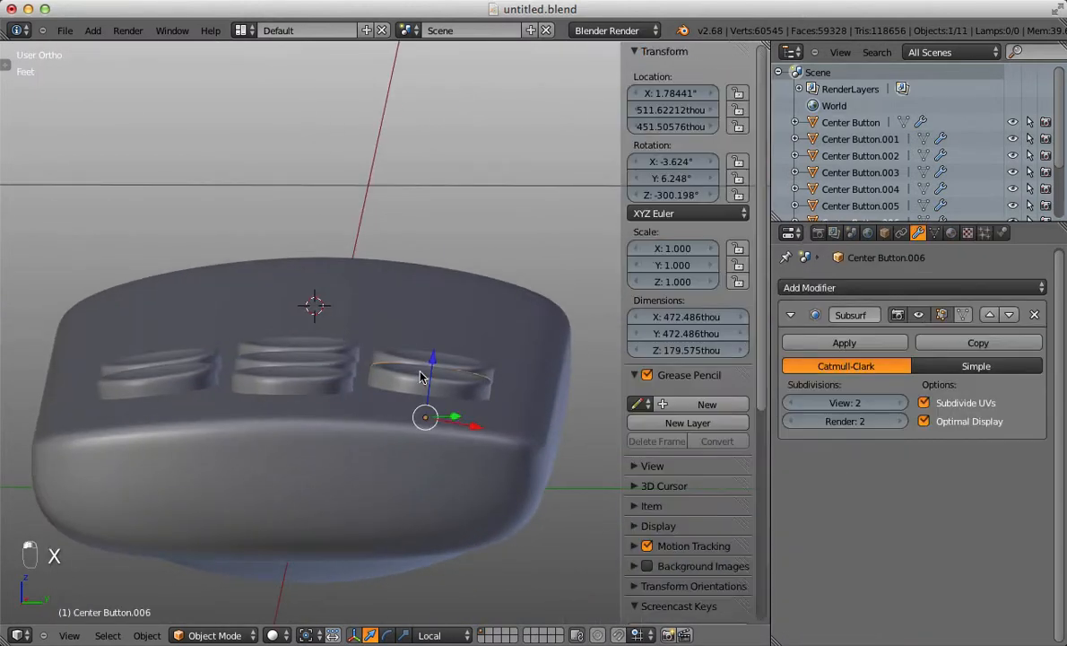
shift+right_click(409, 351)
shift+right_click(193, 365)
shift+right_click(202, 352)
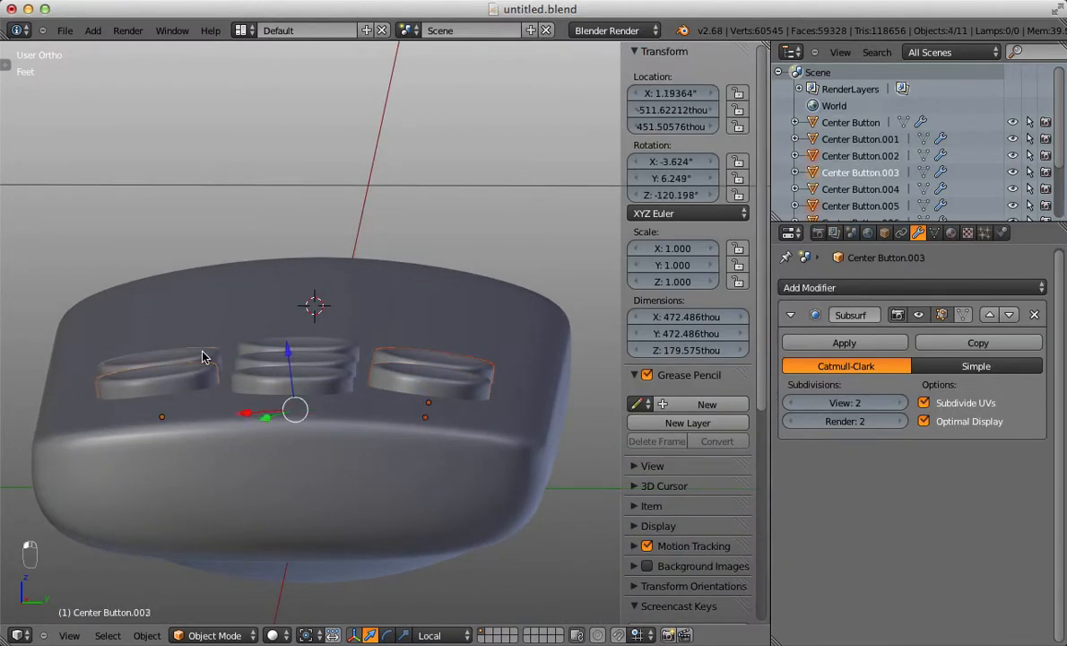
key(KP_1)
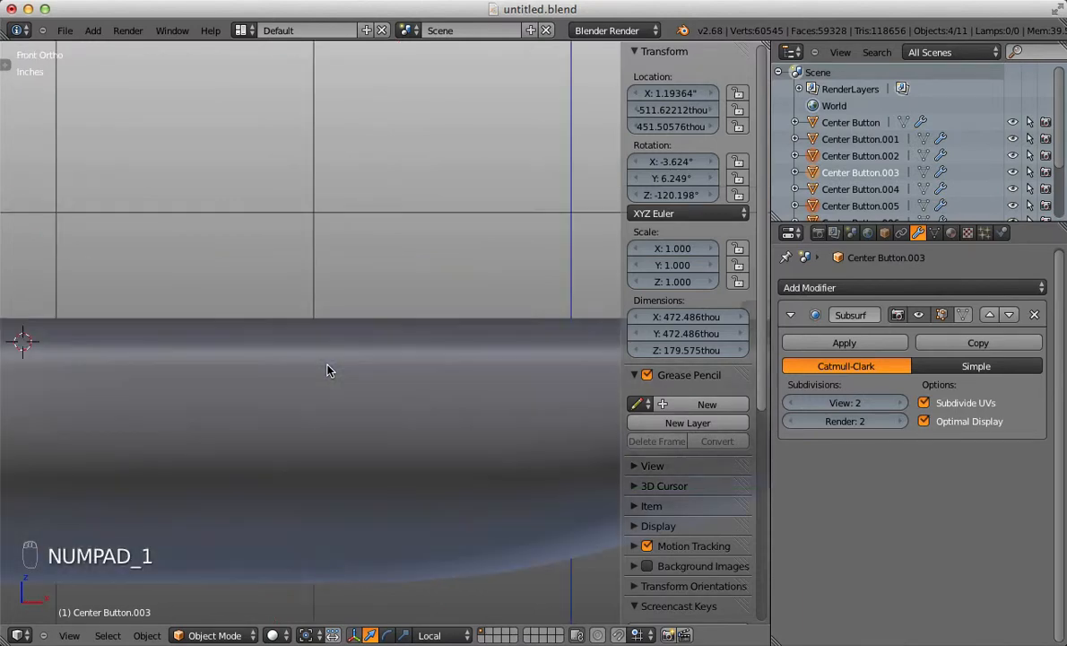
key(KP_3)
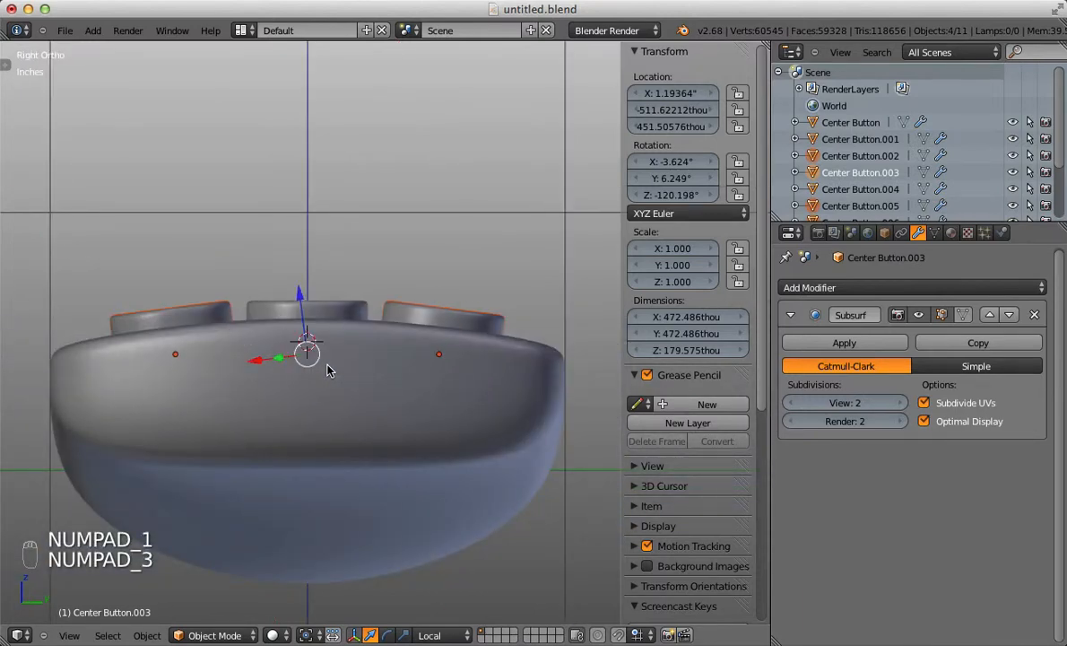
key(g)
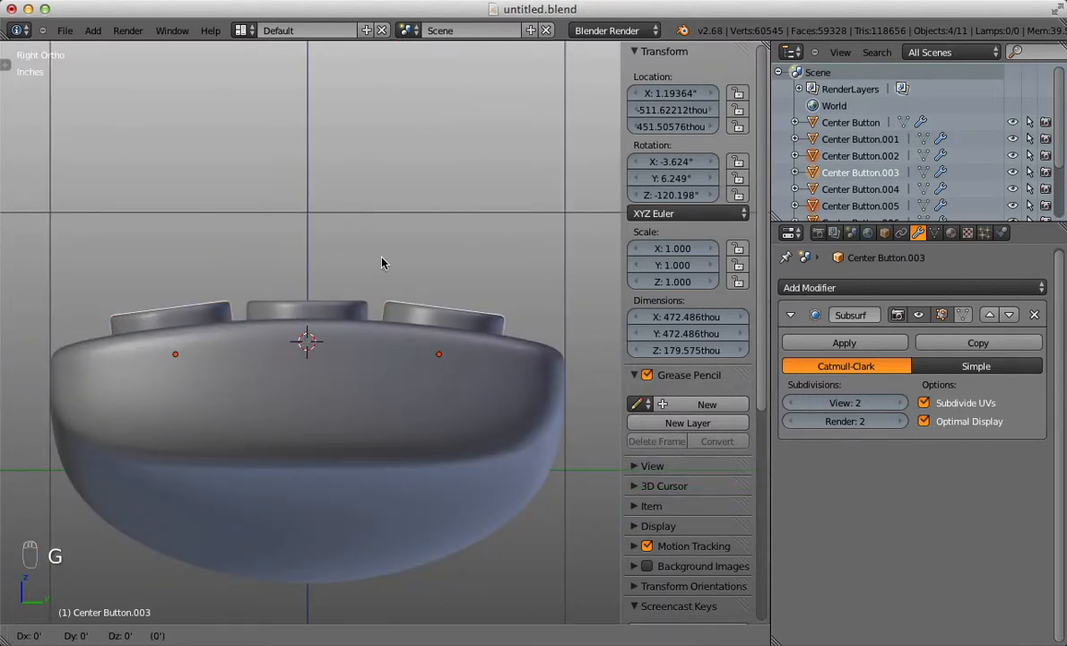
key(z)
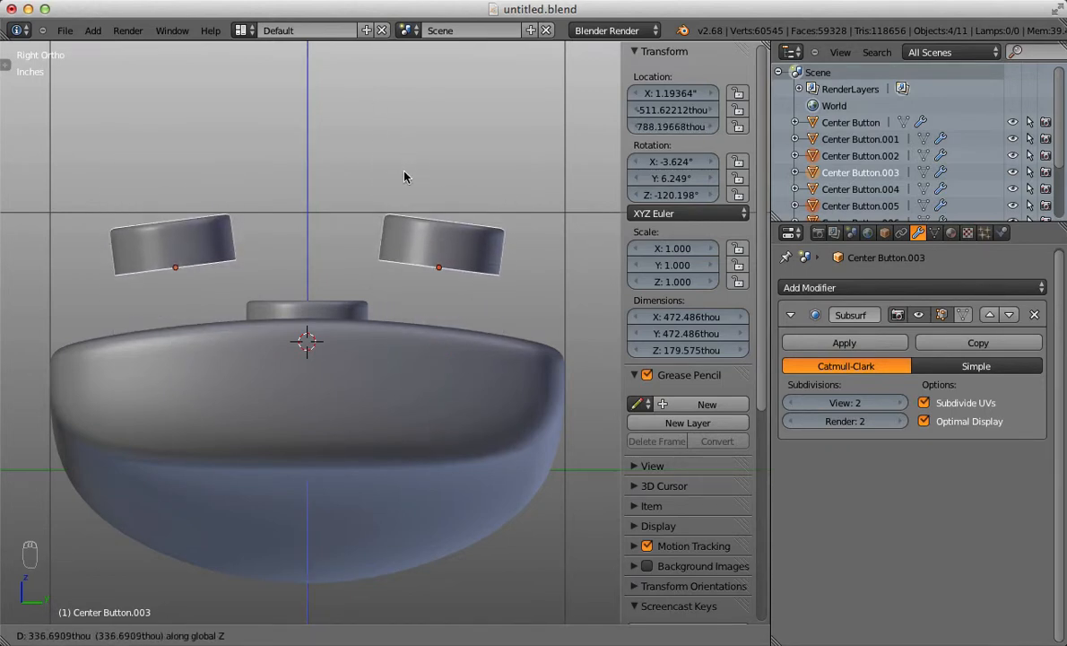
key(z)
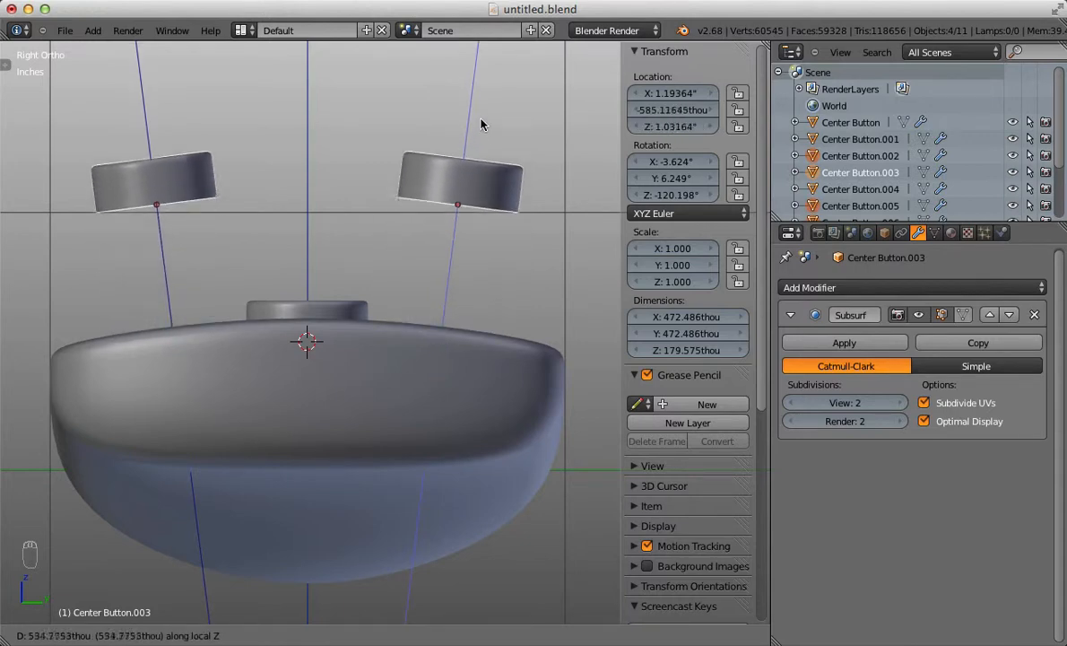
click(459, 284)
Set the X, Y and Z rotation of one outer button on the positive Y side to 0° and open its mesh in Edit Mode.
middle_drag(496, 255, 478, 284)
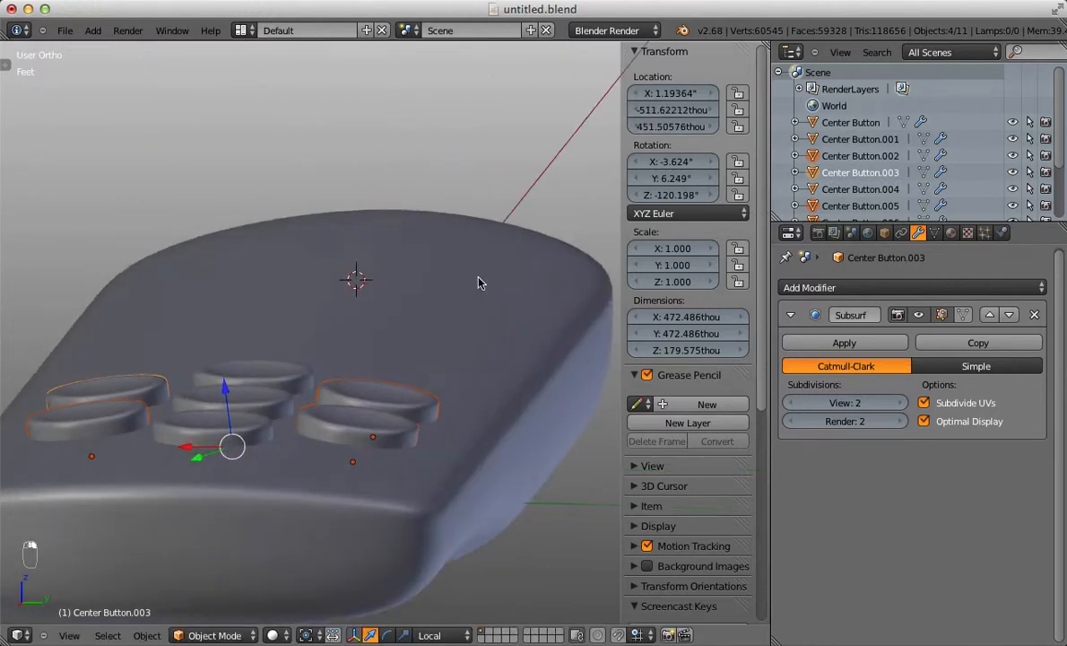
right_click(404, 386)
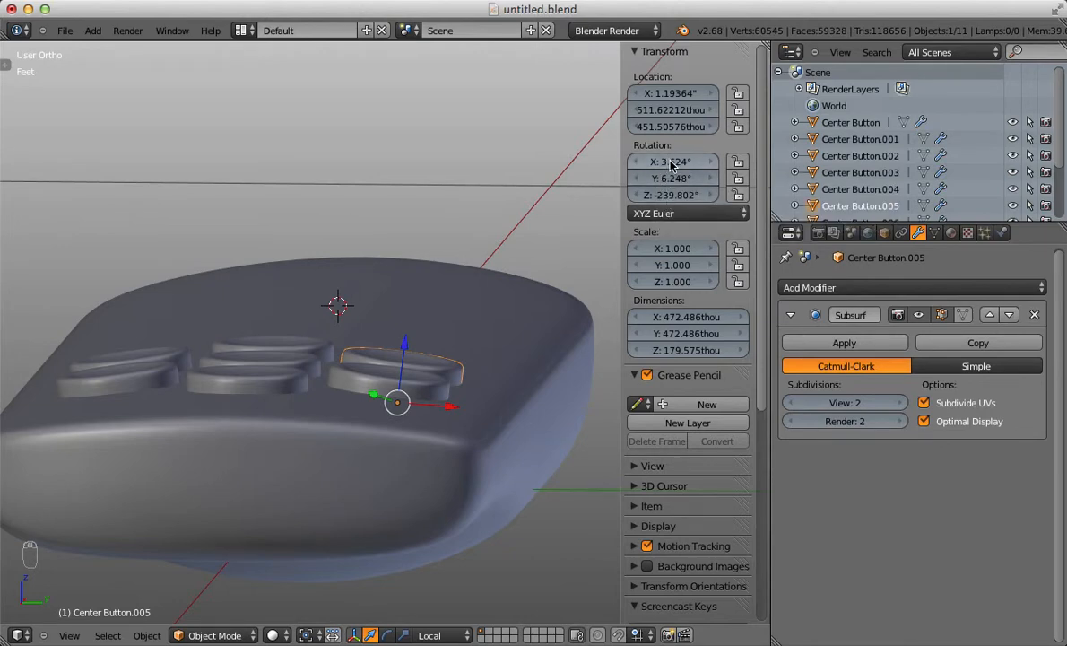
click(670, 164)
text(0)
key(Tab)
text(0)
key(Tab)
text(0)
key(Return)
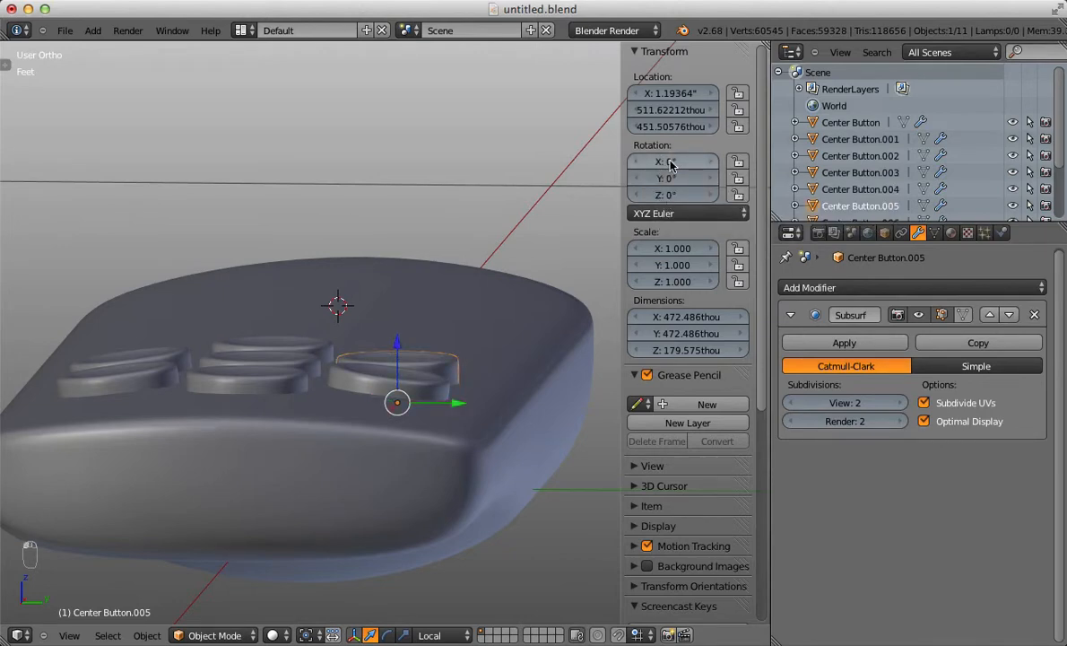
middle_drag(491, 242, 422, 281)
key(Tab)
middle_drag(424, 285, 435, 276)
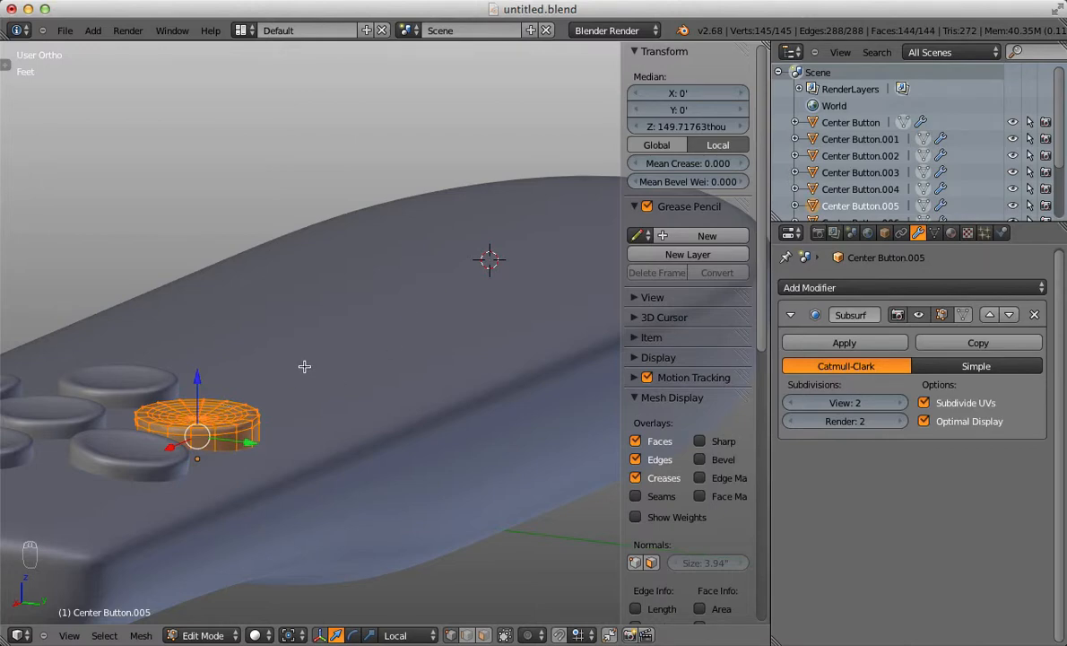
Undo the mesh edits and the rotation reset on the outer button.
key(super)
key(super+z)
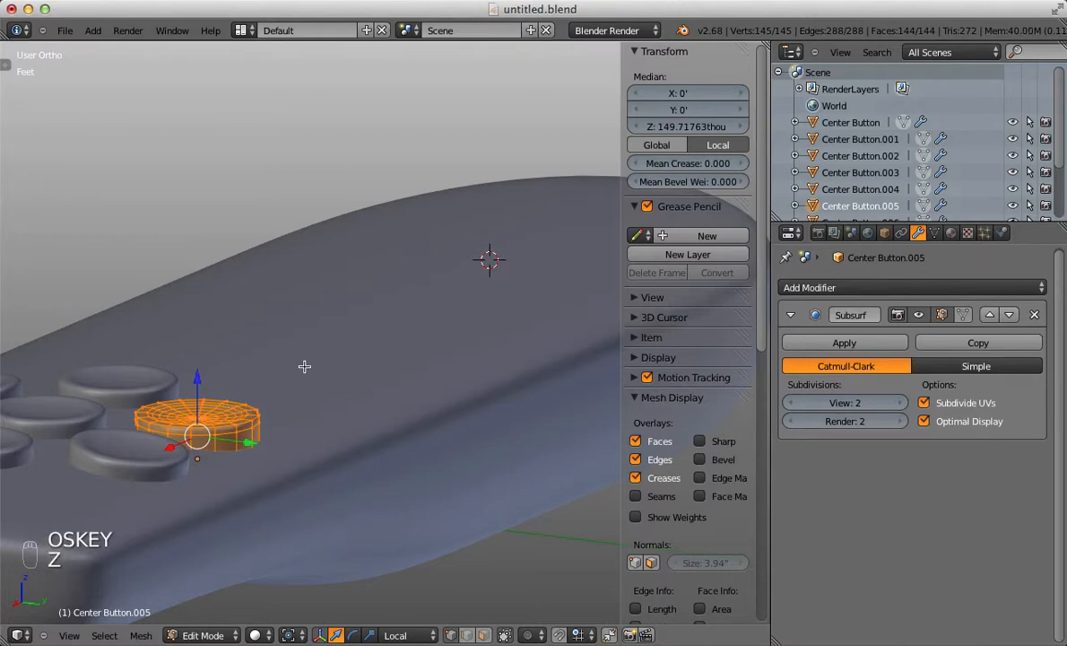
key(super+z)
key(super+z)
key(super+z)
key(super+z)
key(super+z)
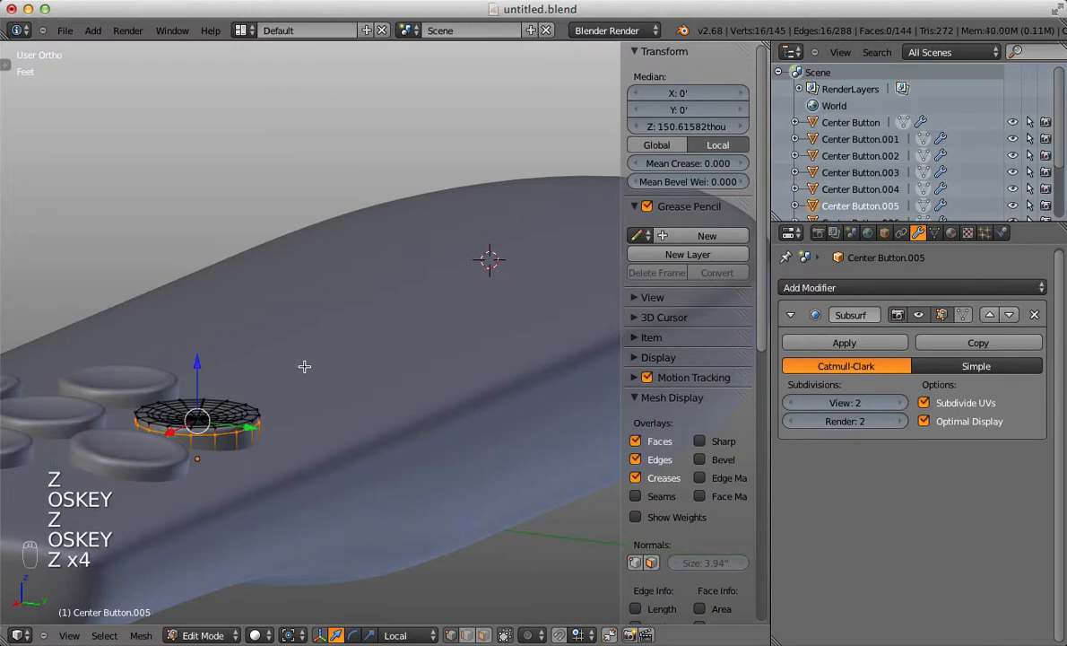
key(super+z)
key(super+z)
key(super+z)
key(Tab)
key(super+z)
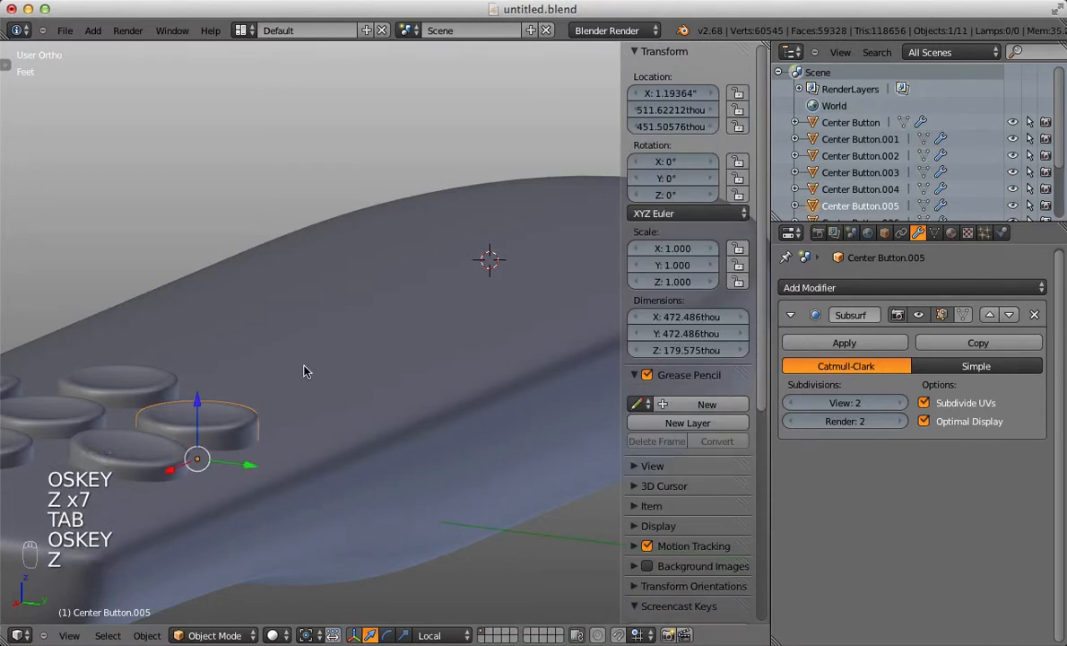
key(super+z)
key(super+z)
key(super+z)
key(super+z)
key(super+z)
key(super+z)
key(super+z)
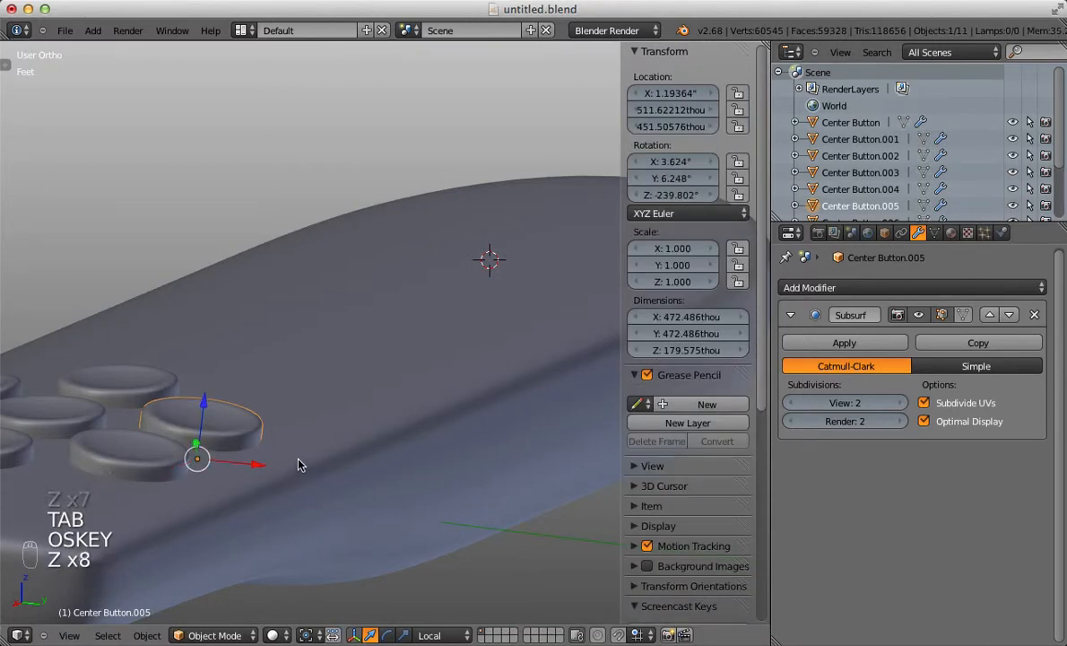
Enter Edit Mode on the tilted outer button, select its entire mesh and choose the Local transform orientation.
key(Tab)
middle_drag(295, 454, 305, 405)
key(a)
key(a)
key(a)
key(a)
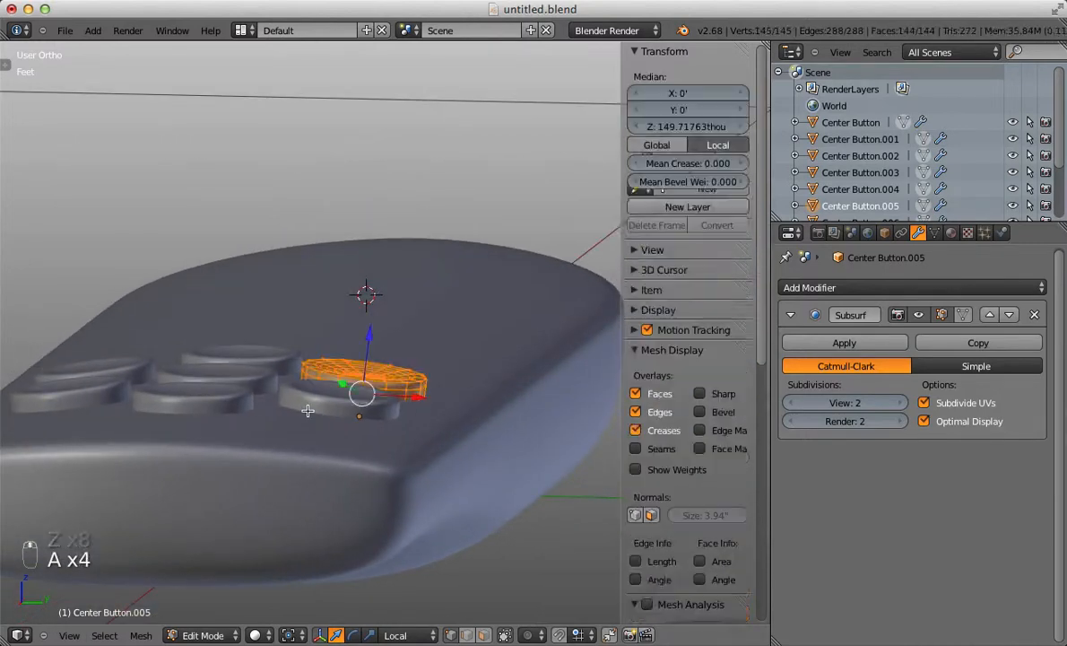
click(403, 635)
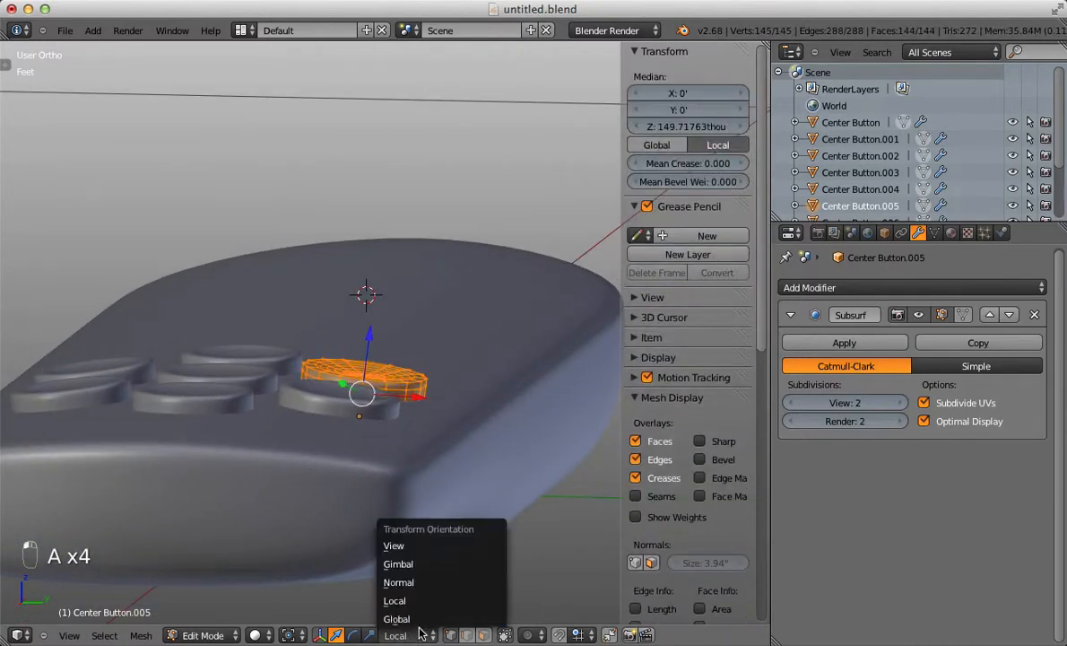
click(421, 606)
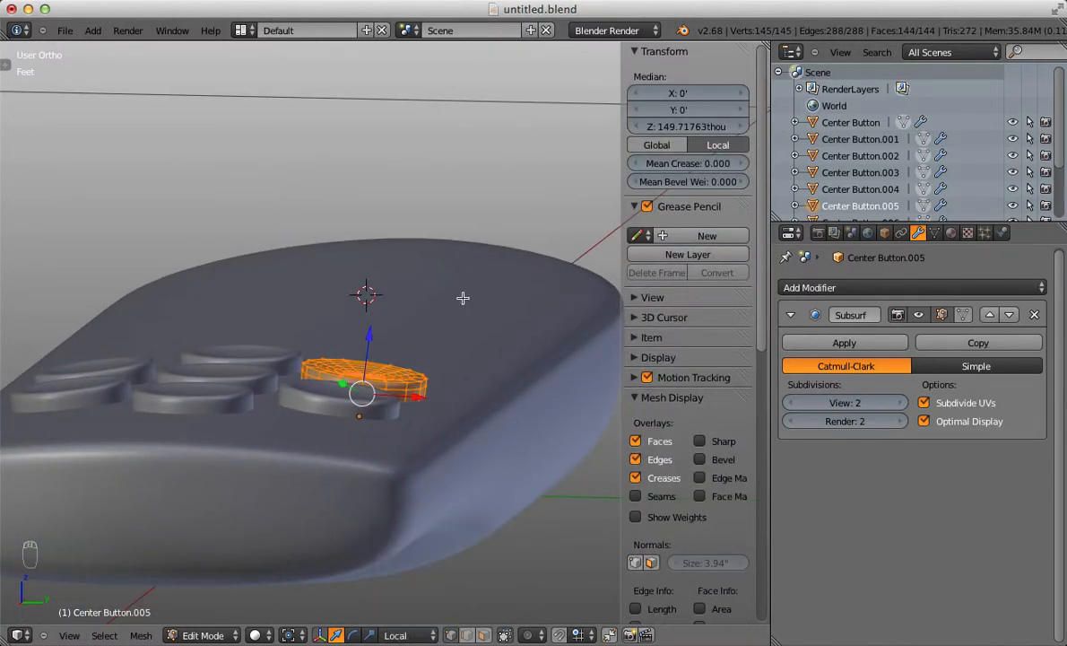
Try moving the button's selected mesh in the right view and return to Object Mode.
key(KP_1)
key(KP_3)
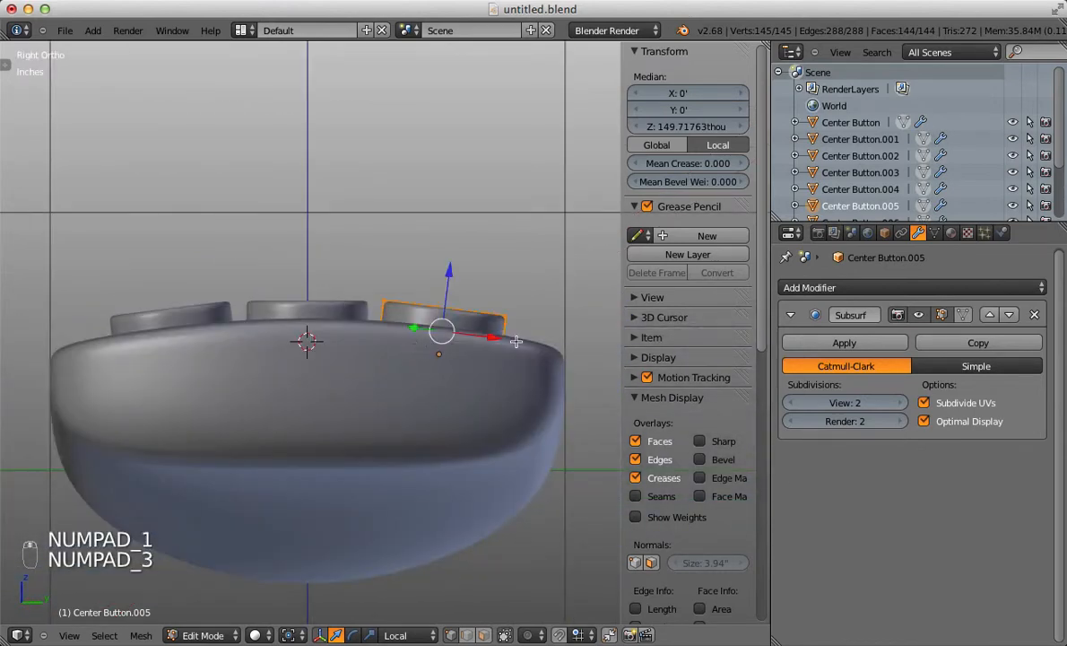
drag(420, 254, 507, 186)
right_click(501, 196)
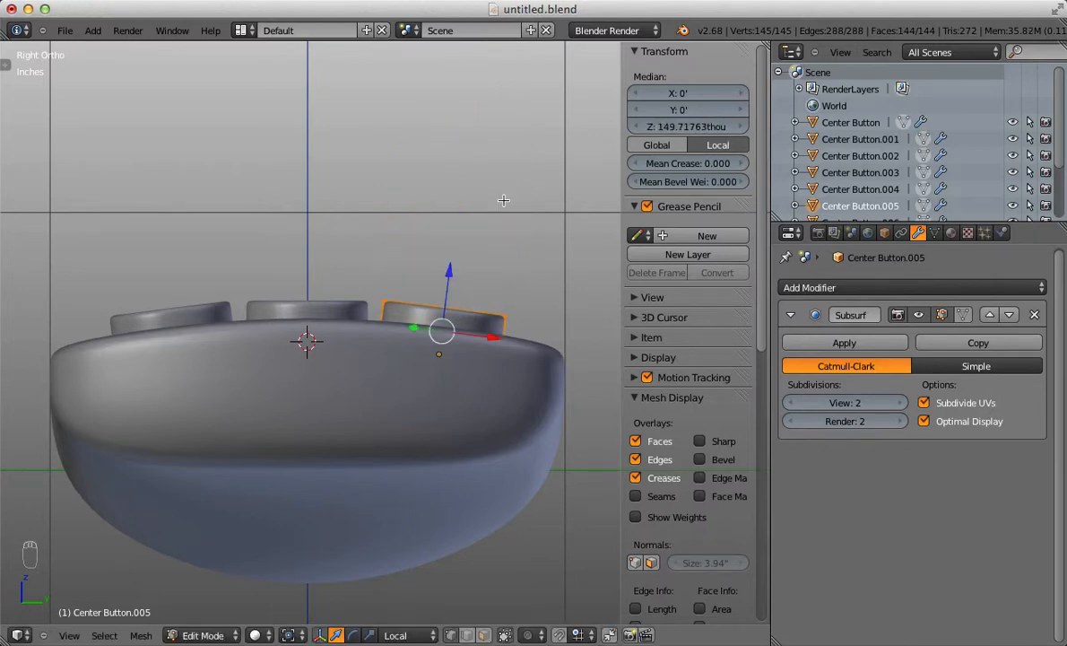
key(Tab)
Extend the selection to all seven round buttons on the remote control's top.
scroll(505, 213, down, 2)
middle_drag(504, 214, 283, 262)
shift+right_click(226, 232)
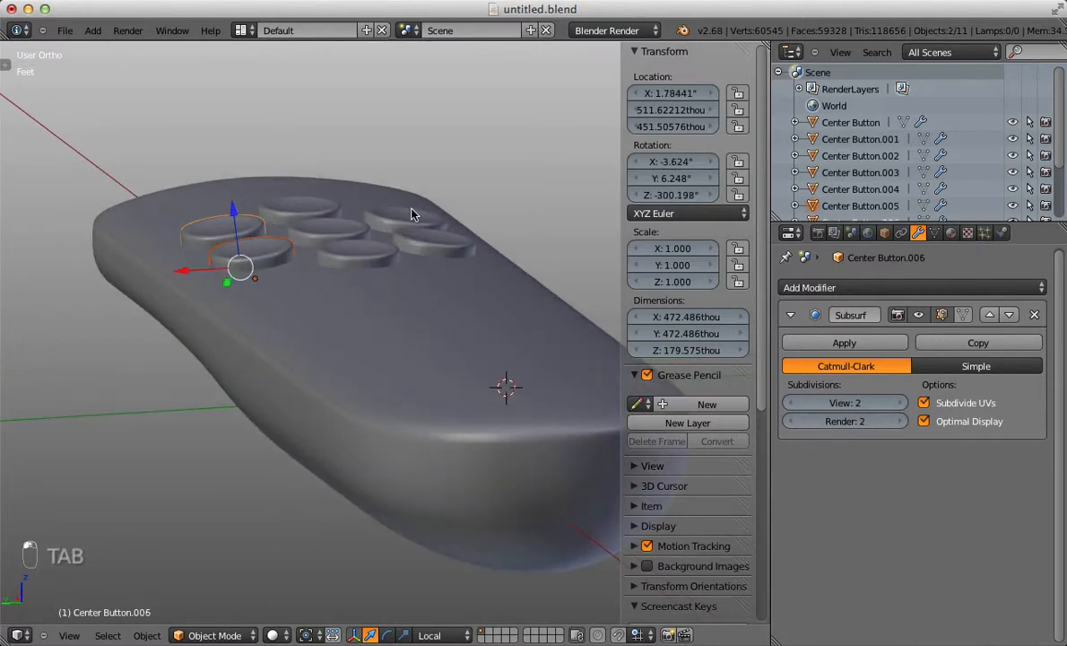
shift+right_click(408, 217)
shift+right_click(412, 242)
shift+right_click(385, 247)
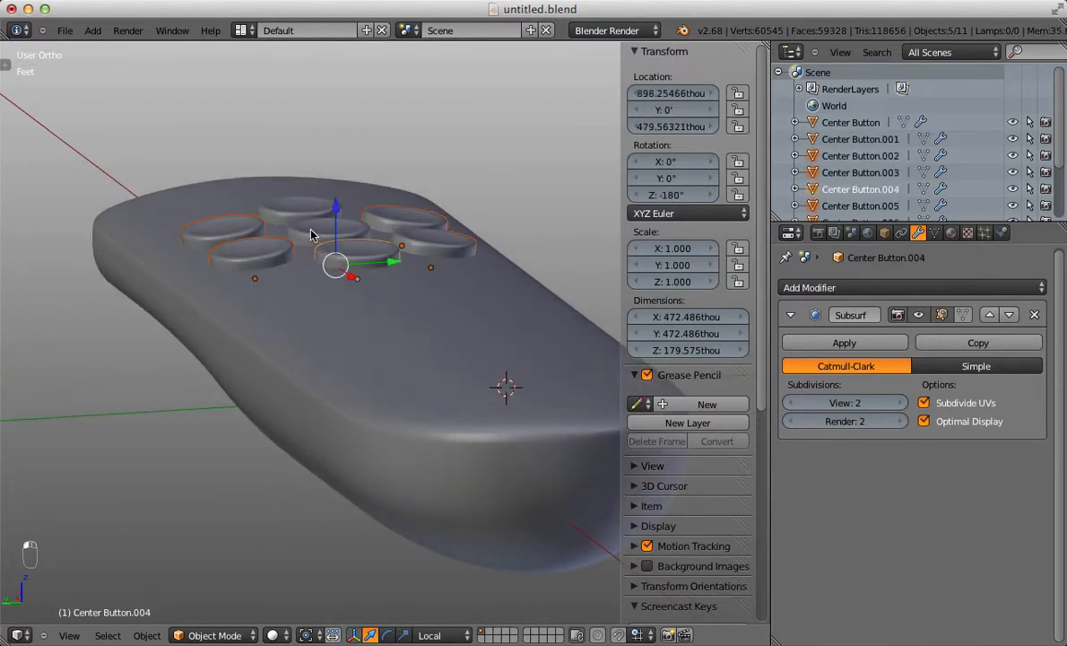
shift+right_click(312, 231)
shift+right_click(295, 210)
Move the seven selected buttons about 42 thou down along their individual local Z axes, into the remote's top surface.
key(KP_1)
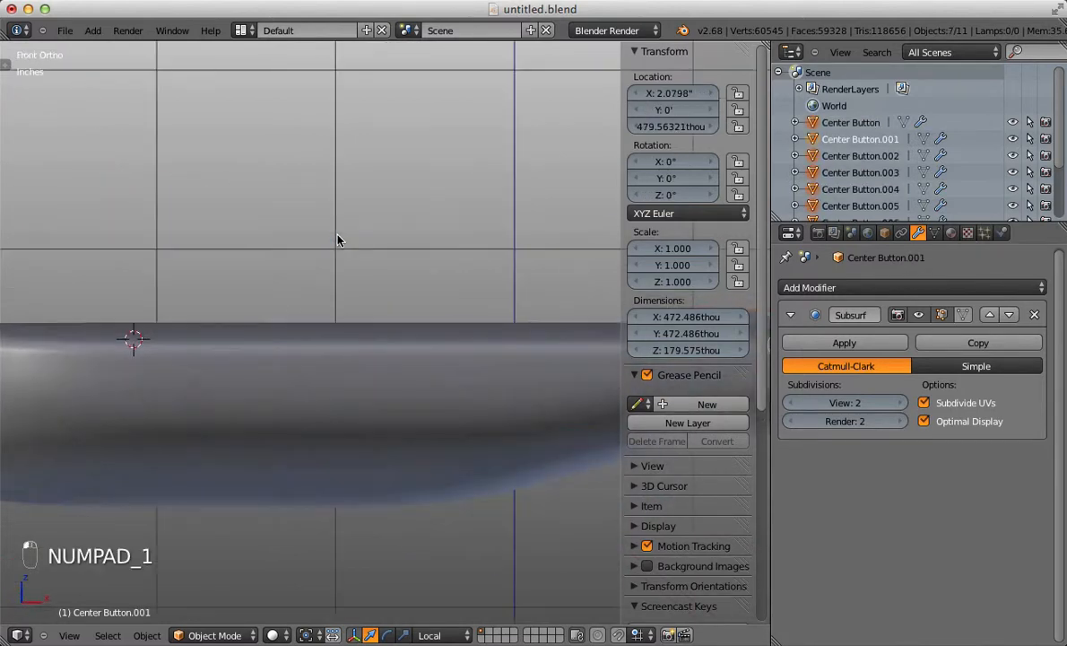
key(KP_3)
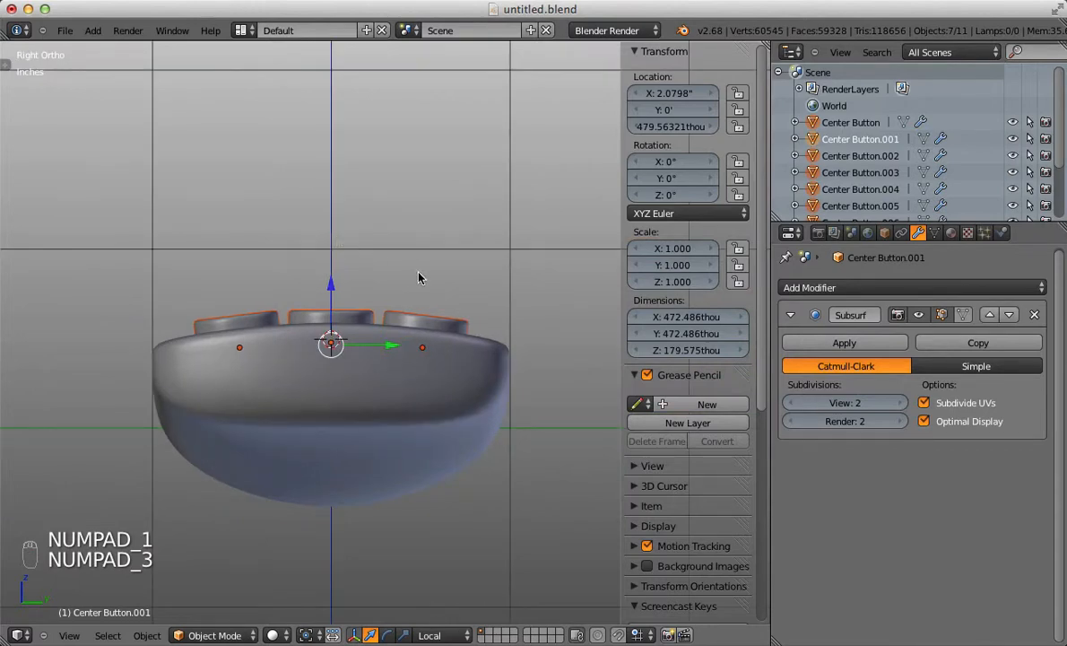
key(g)
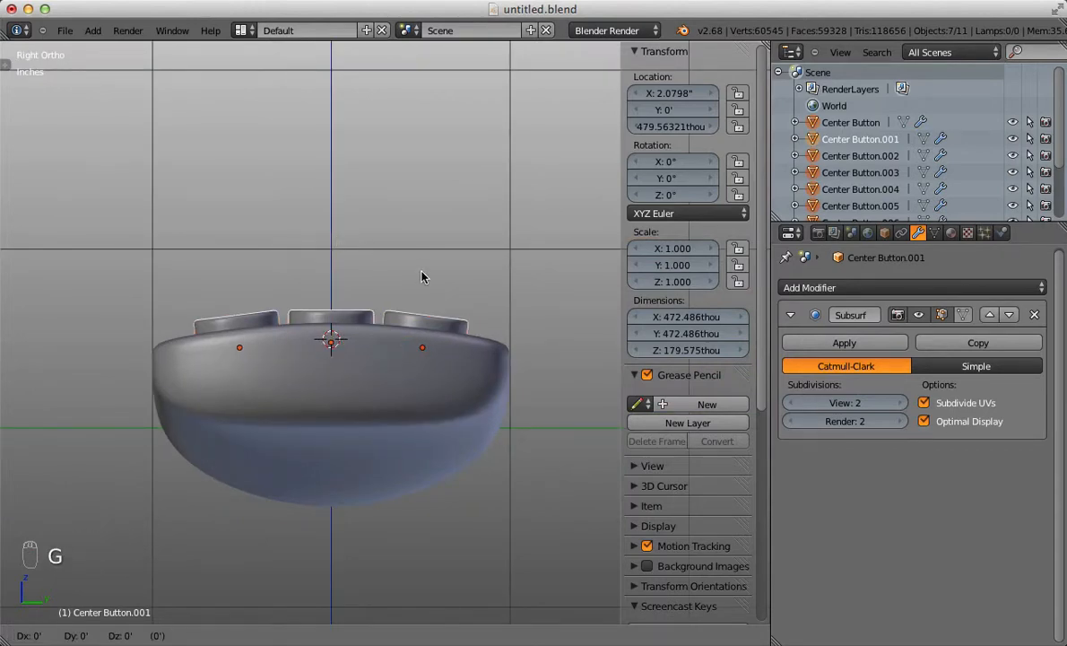
key(z)
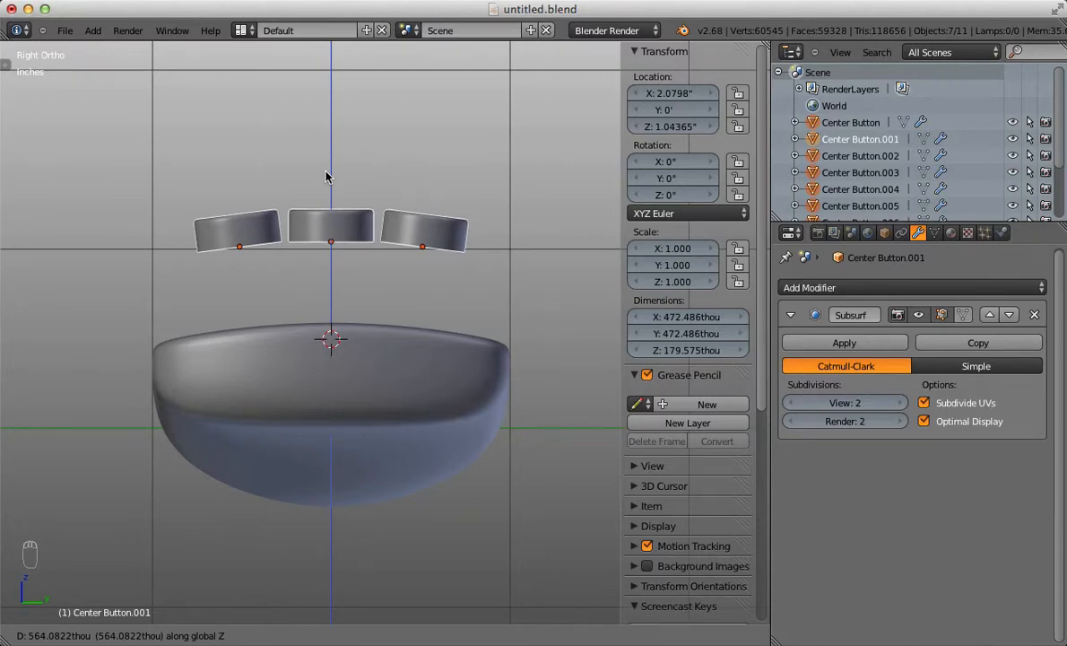
key(z)
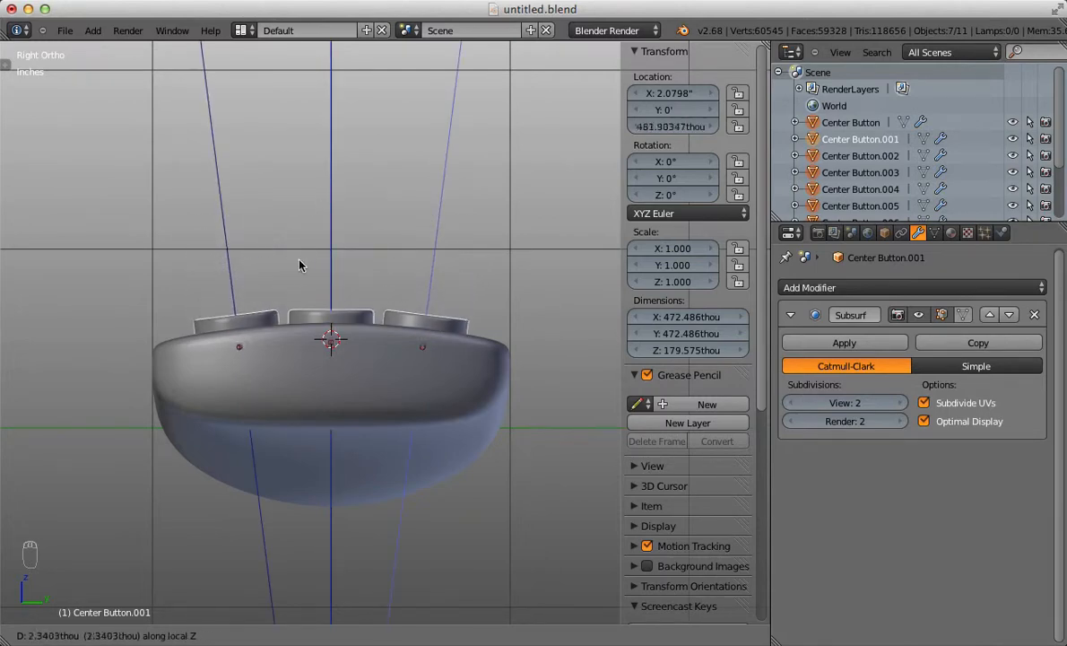
click(349, 276)
middle_drag(355, 269, 284, 327)
scroll(284, 327, down, 2)
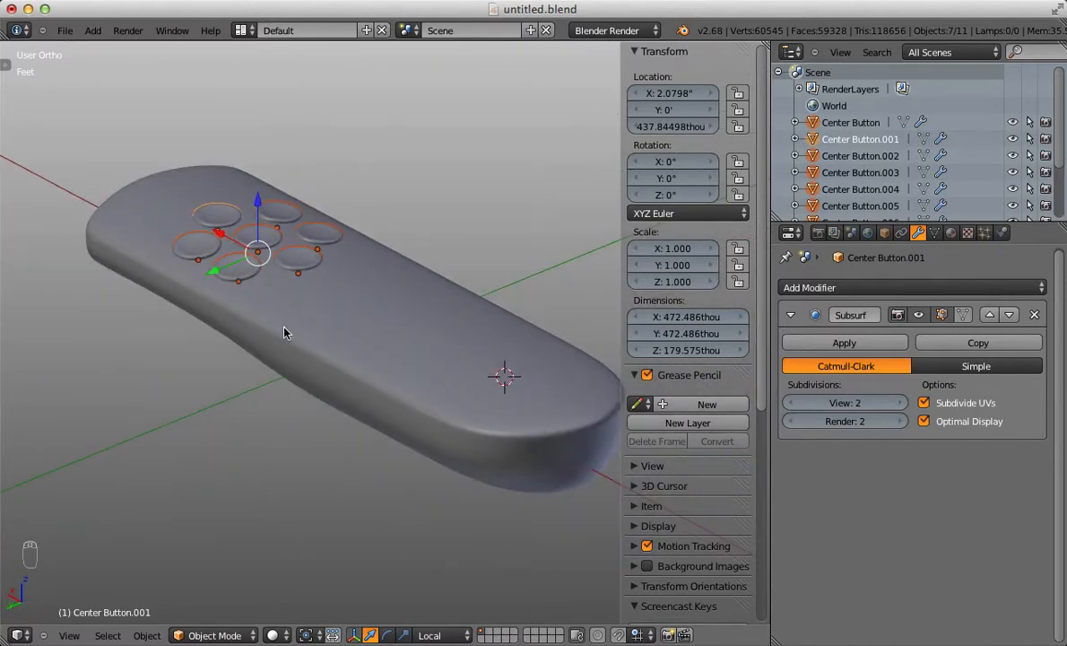
Keep the transform orientation on Local and select the remote control's body.
click(434, 635)
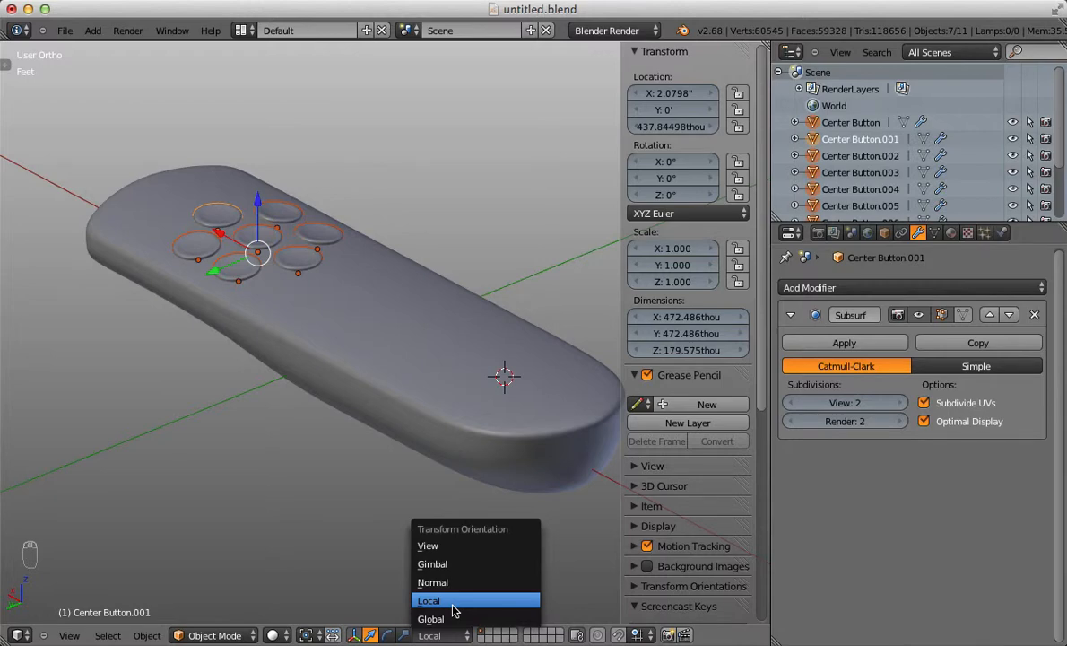
click(453, 608)
right_click(400, 367)
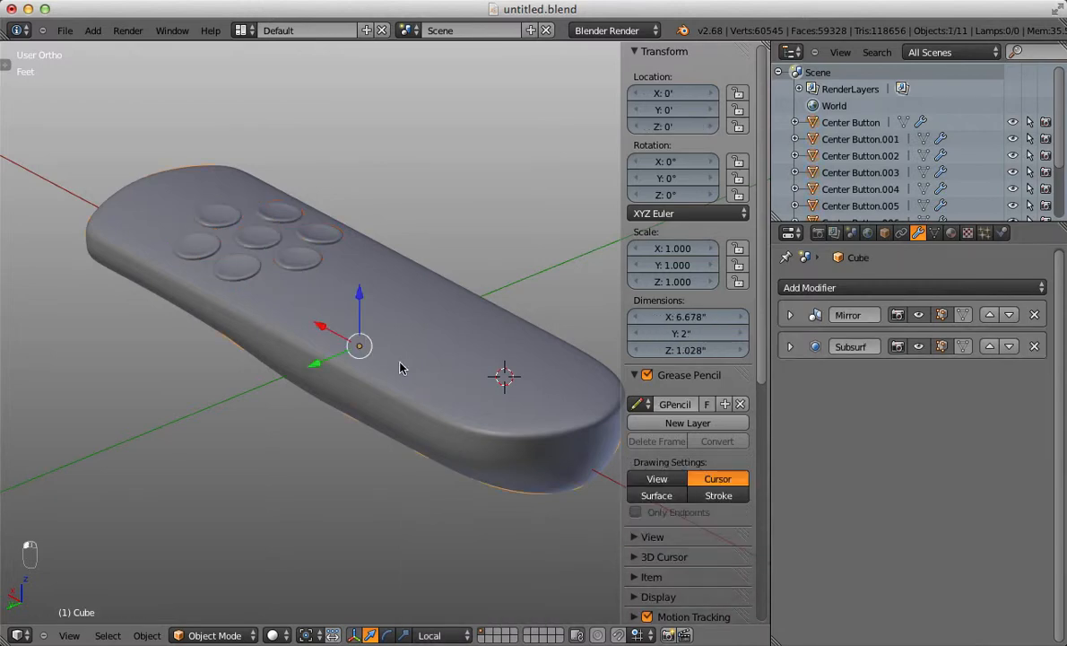